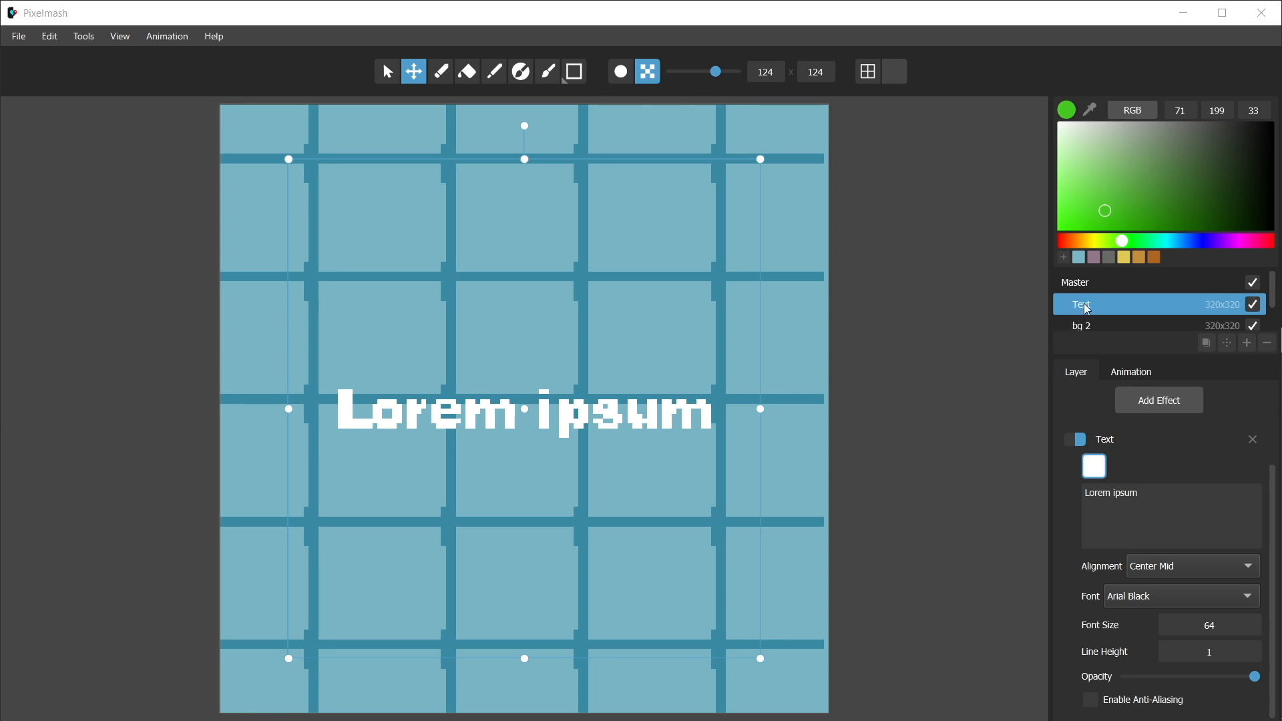
click(1156, 409)
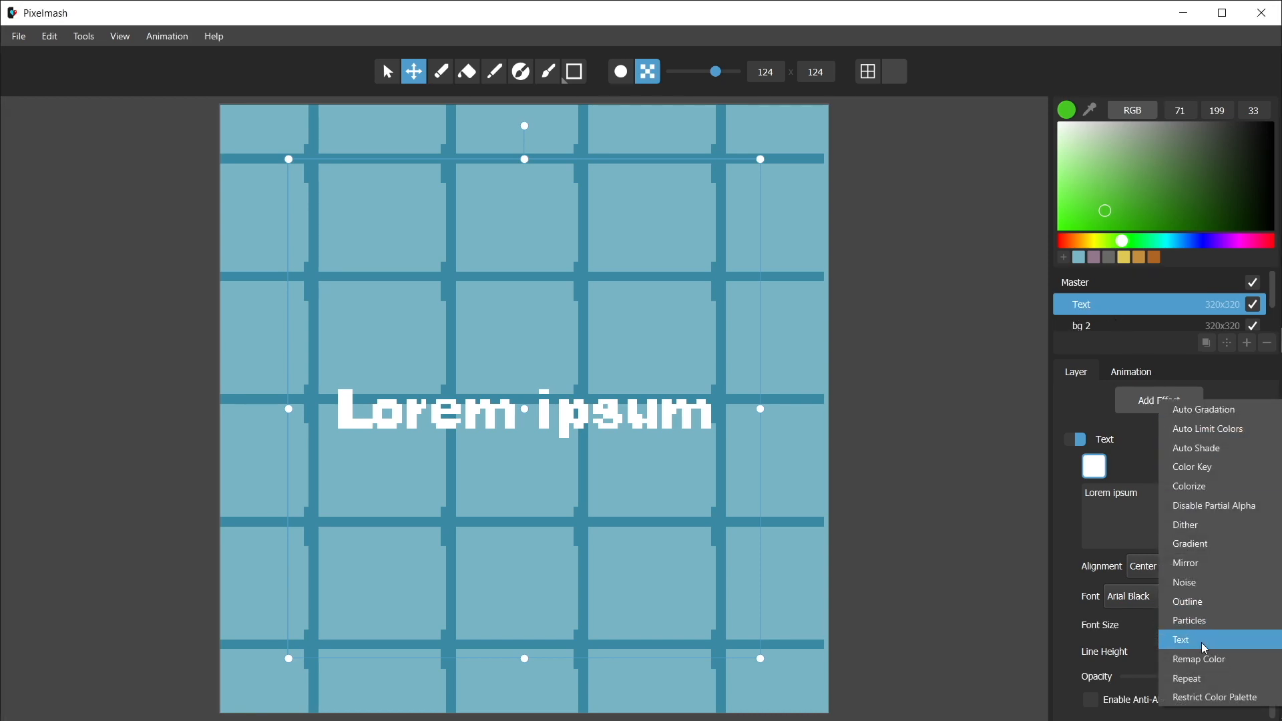
click(1061, 530)
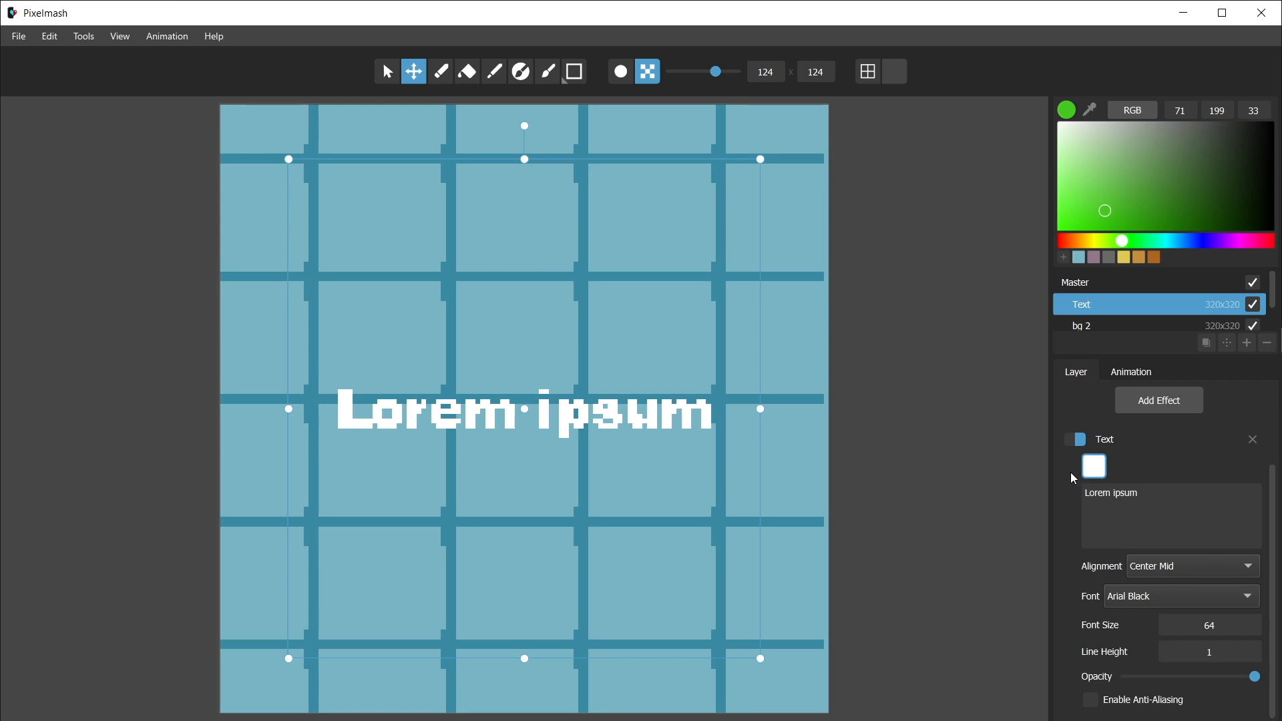
- Replace the placeholder text of the Text effect with "TEXT IS HERE!"
triple_click(1113, 495)
text(TEXT)
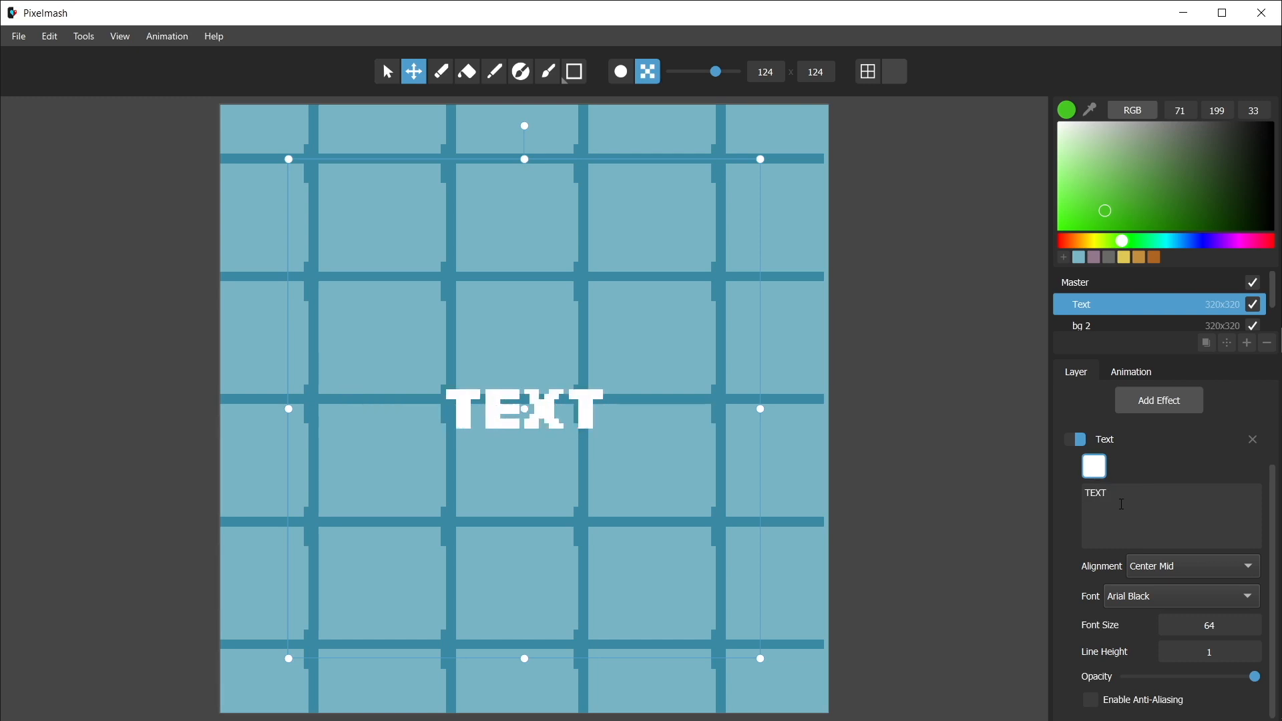
text( IS HERE!)
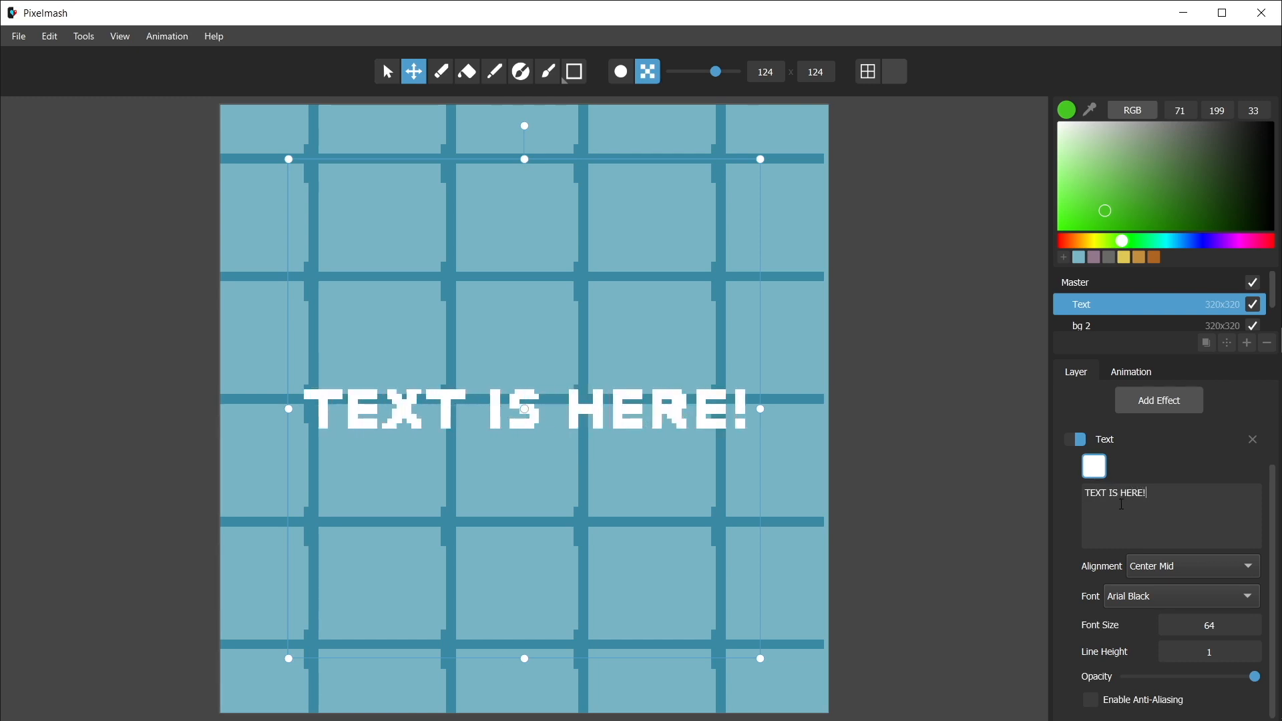
- Try line breaks before "HERE!" in the text and remove them again
click(1121, 501)
key(Return)
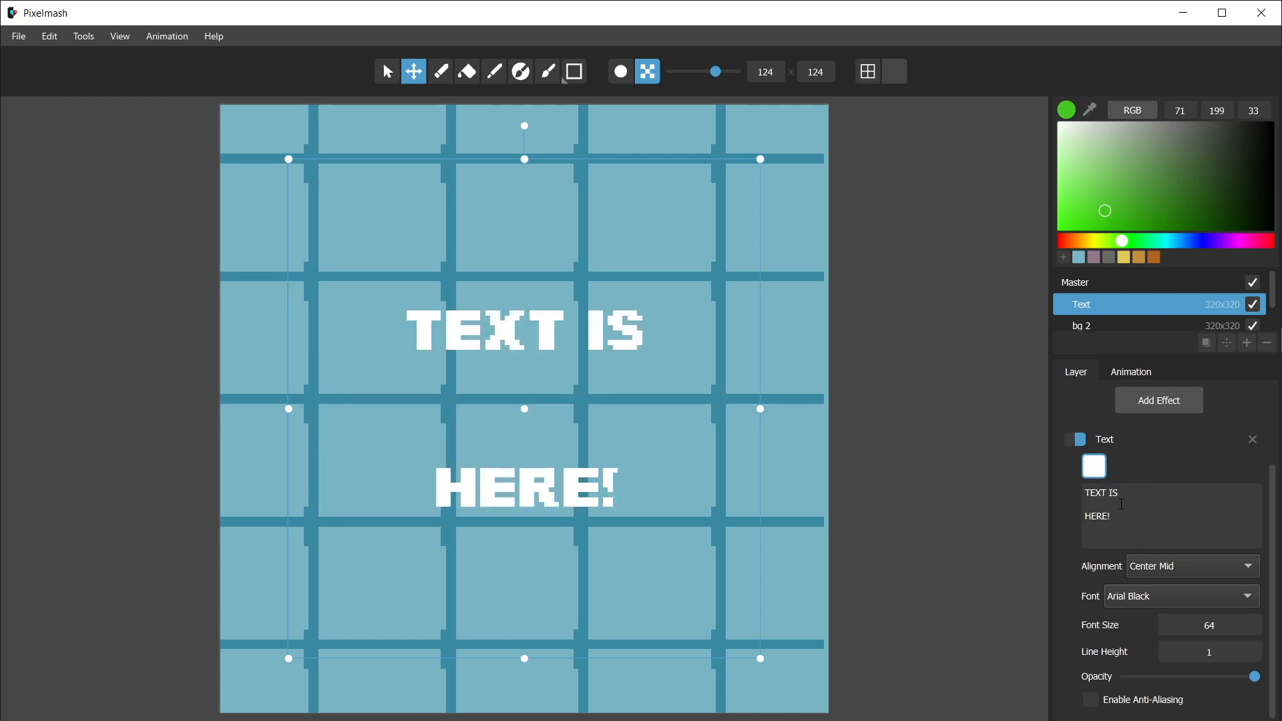
key(BackSpace)
key(BackSpace)
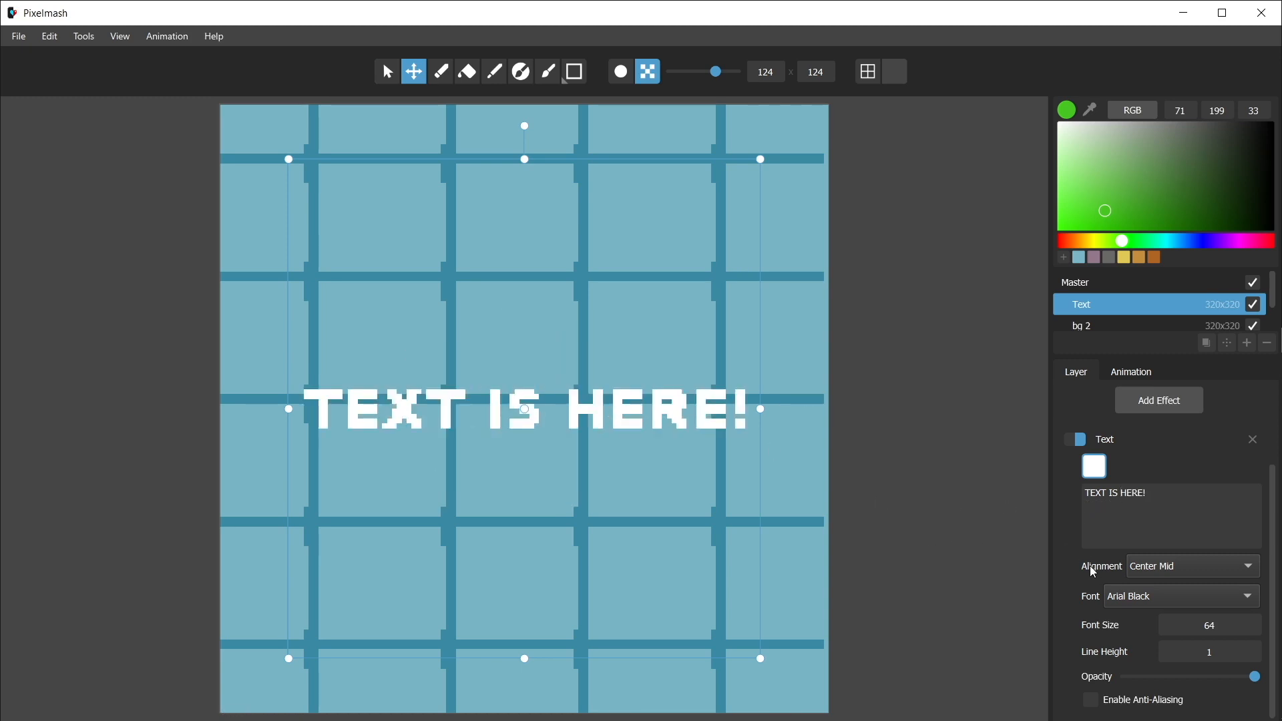
- Set the text alignment to Left Bottom and slightly enlarge the text layer's bounding box
click(1164, 567)
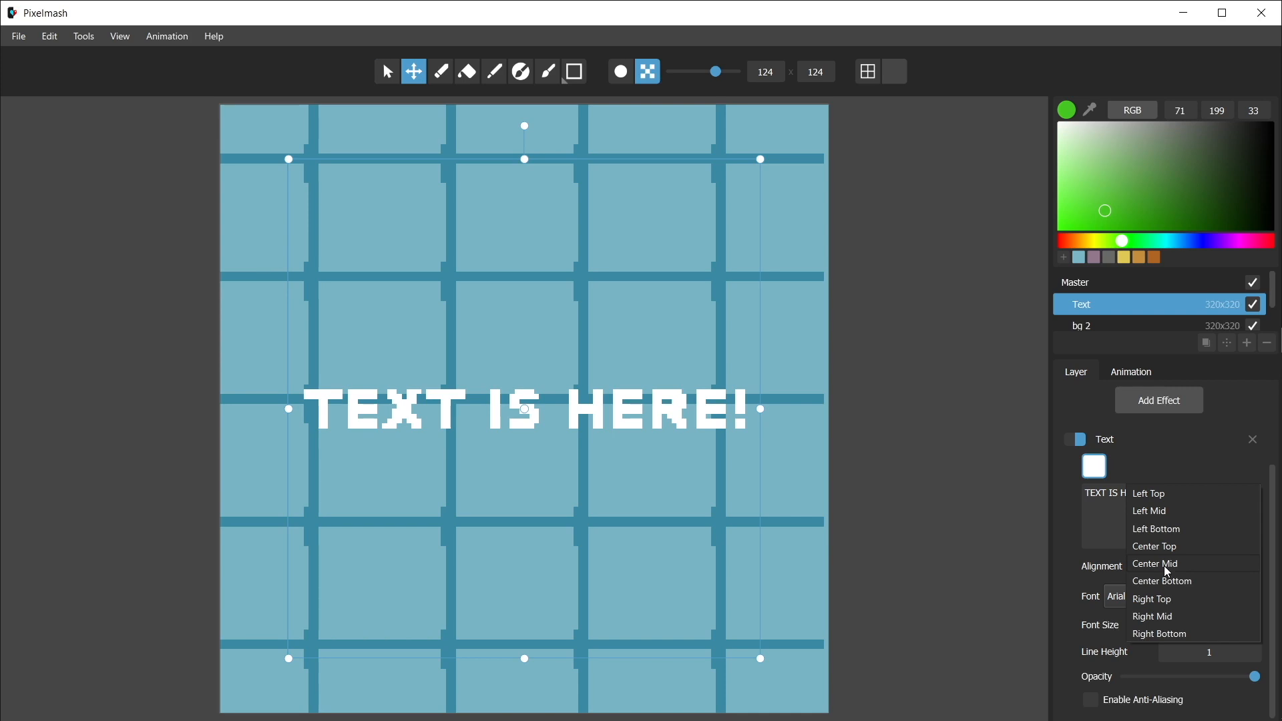
click(1160, 530)
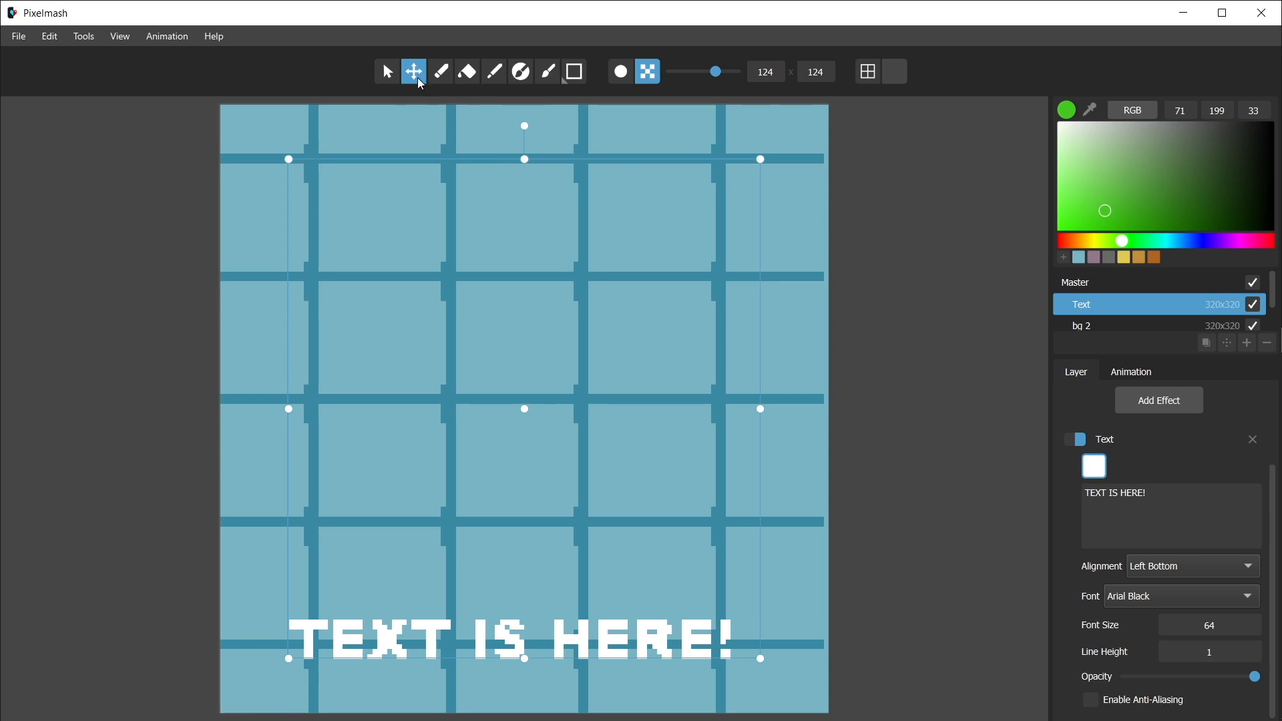
mouse_move(760, 162)
mouse_down()
mouse_move(789, 149)
mouse_move(744, 166)
mouse_move(776, 150)
mouse_up()
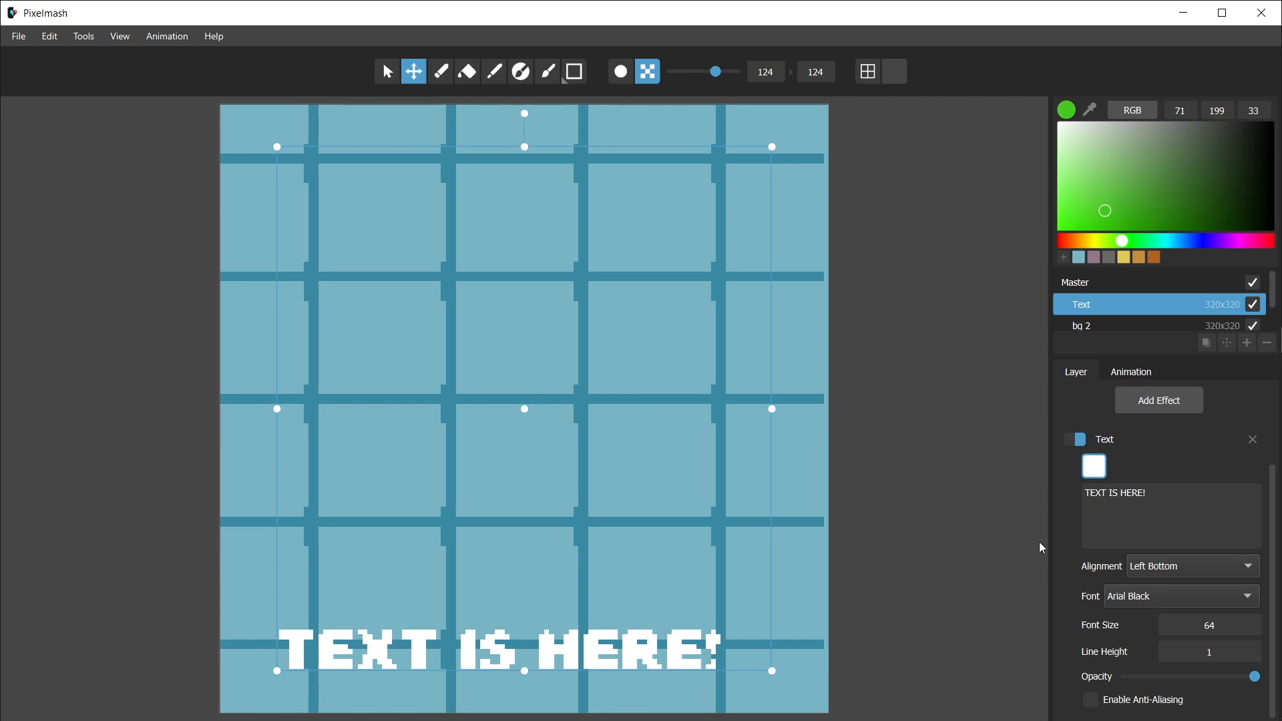
- Set the text alignment back to Center Mid
click(1177, 577)
click(1175, 601)
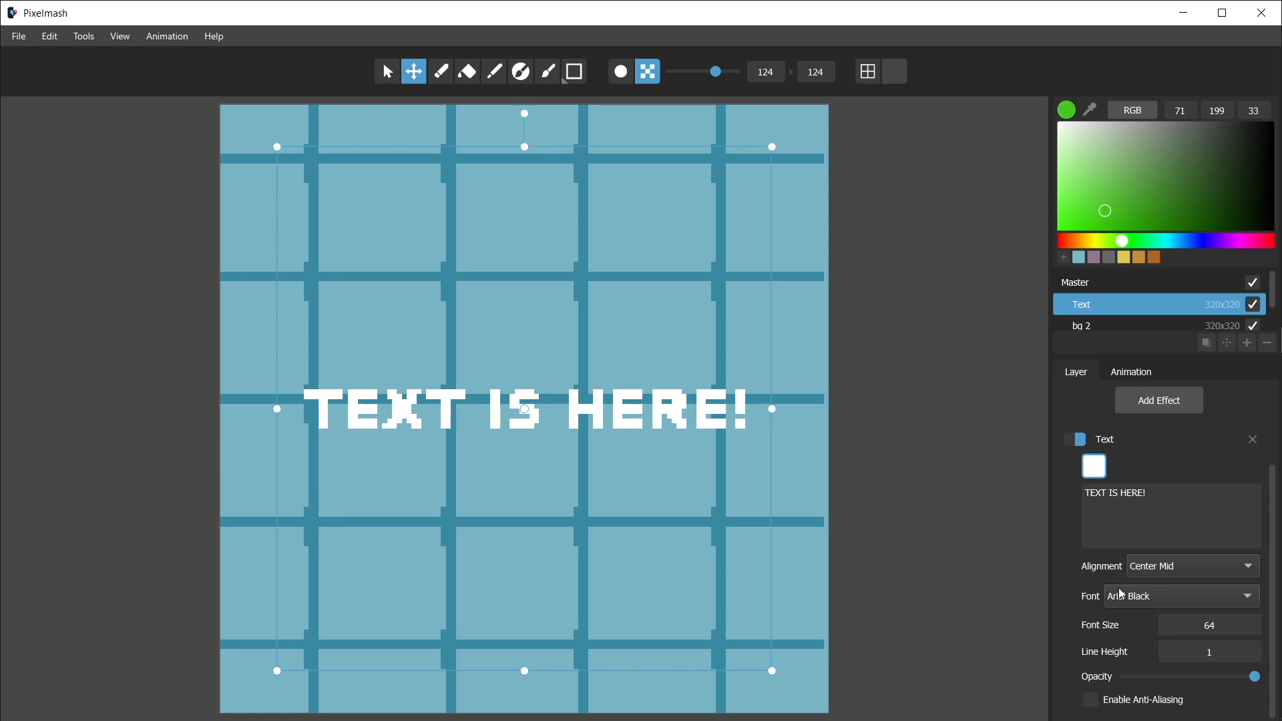
- Set the font size of the text to 128, keeping the Arial Black font
click(1143, 602)
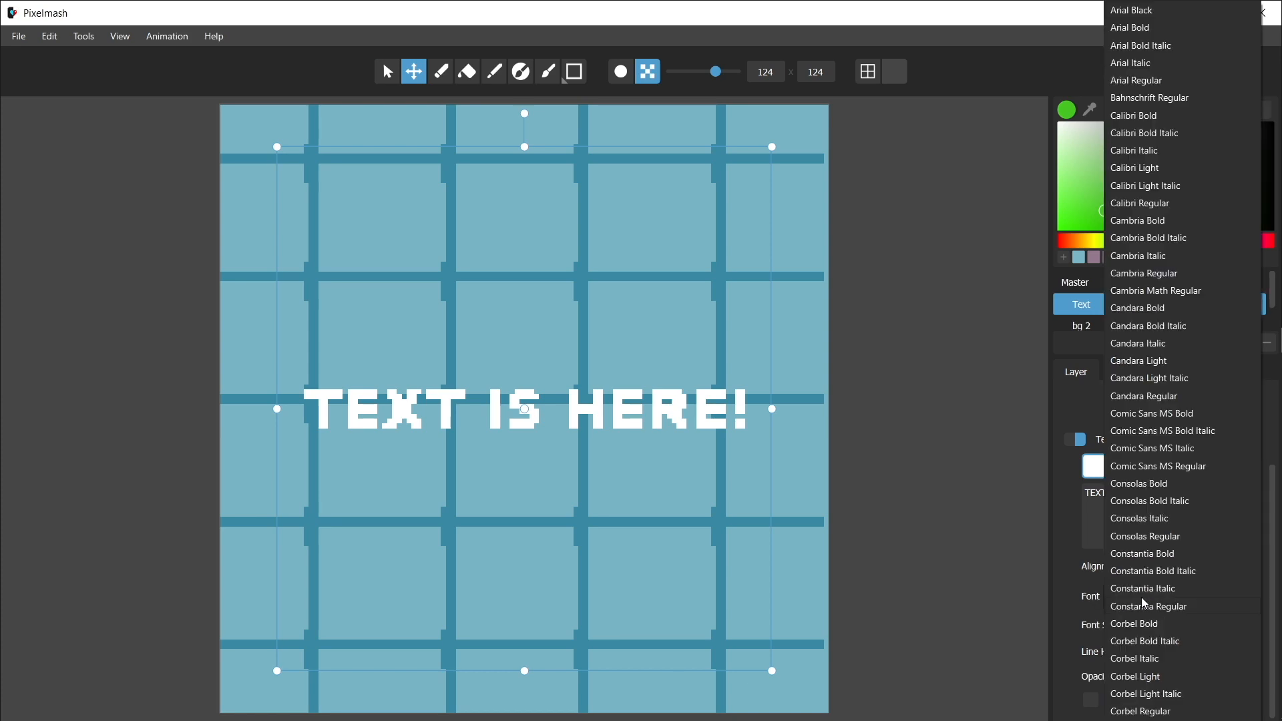
click(1084, 603)
click(1205, 626)
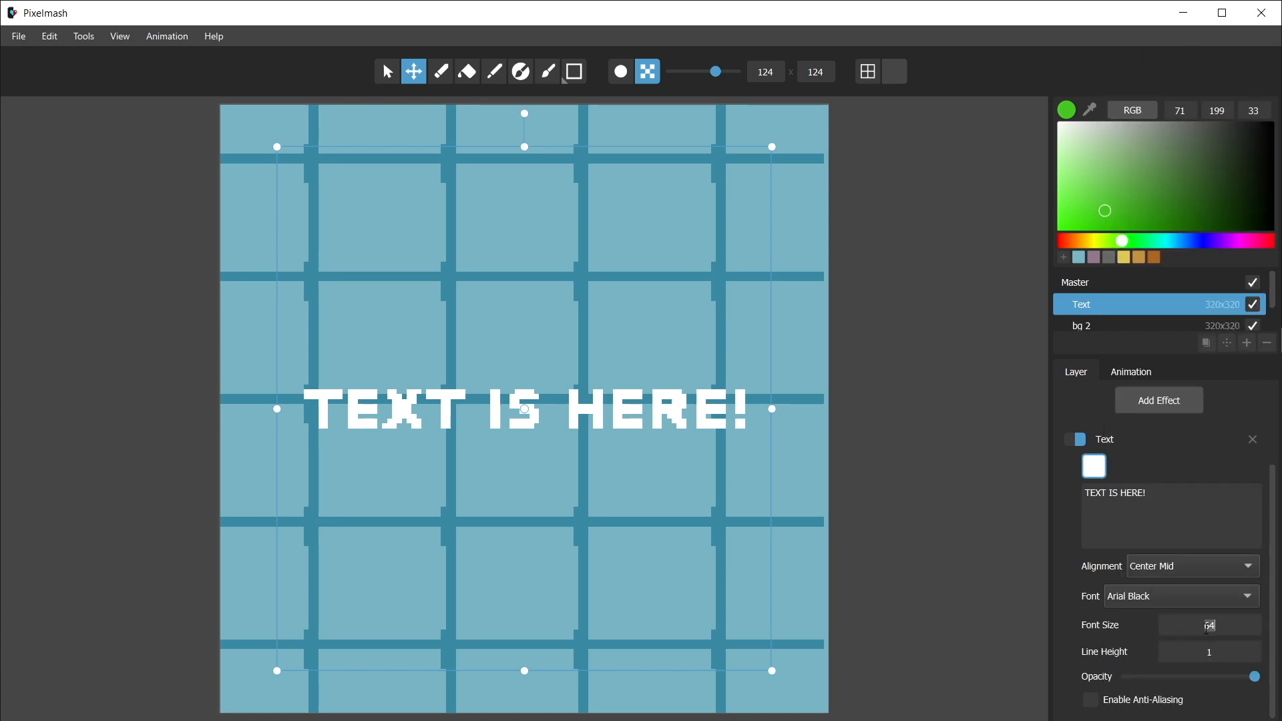
text(128)
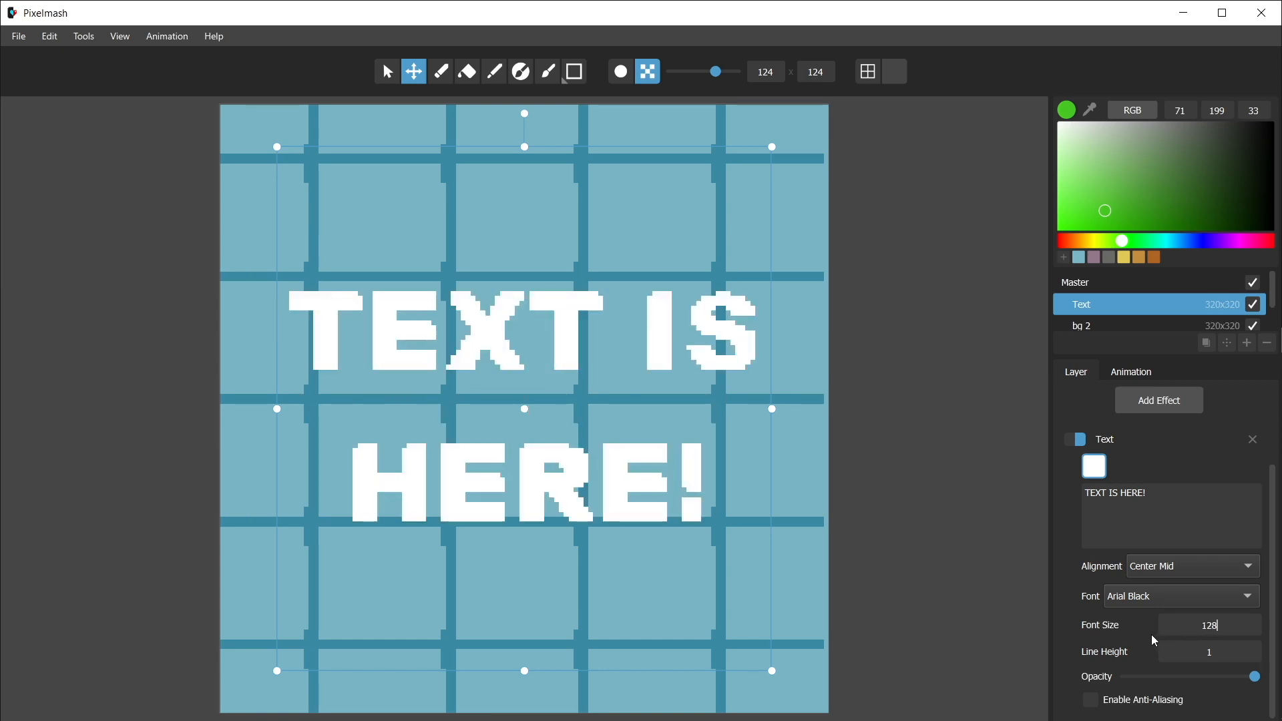
- Try a line height of .5 for the text and set it back to 1
click(1216, 655)
text(.5)
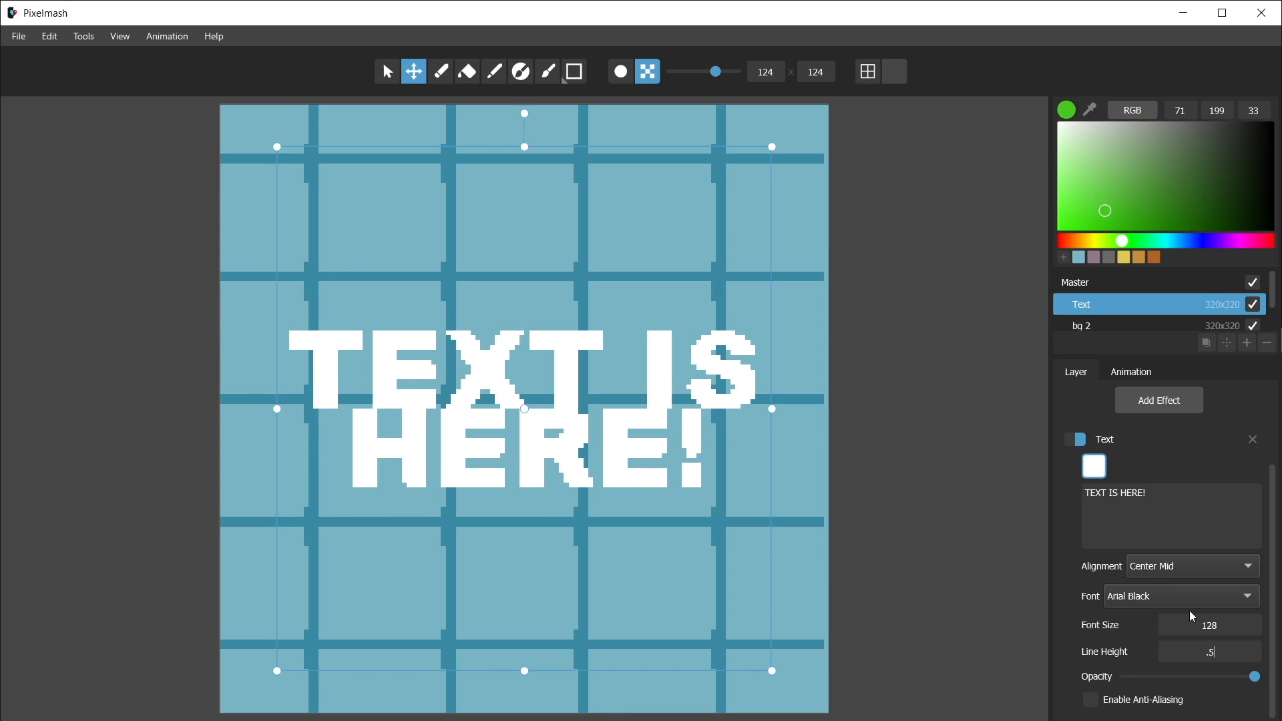
key(BackSpace)
key(BackSpace)
text(1)
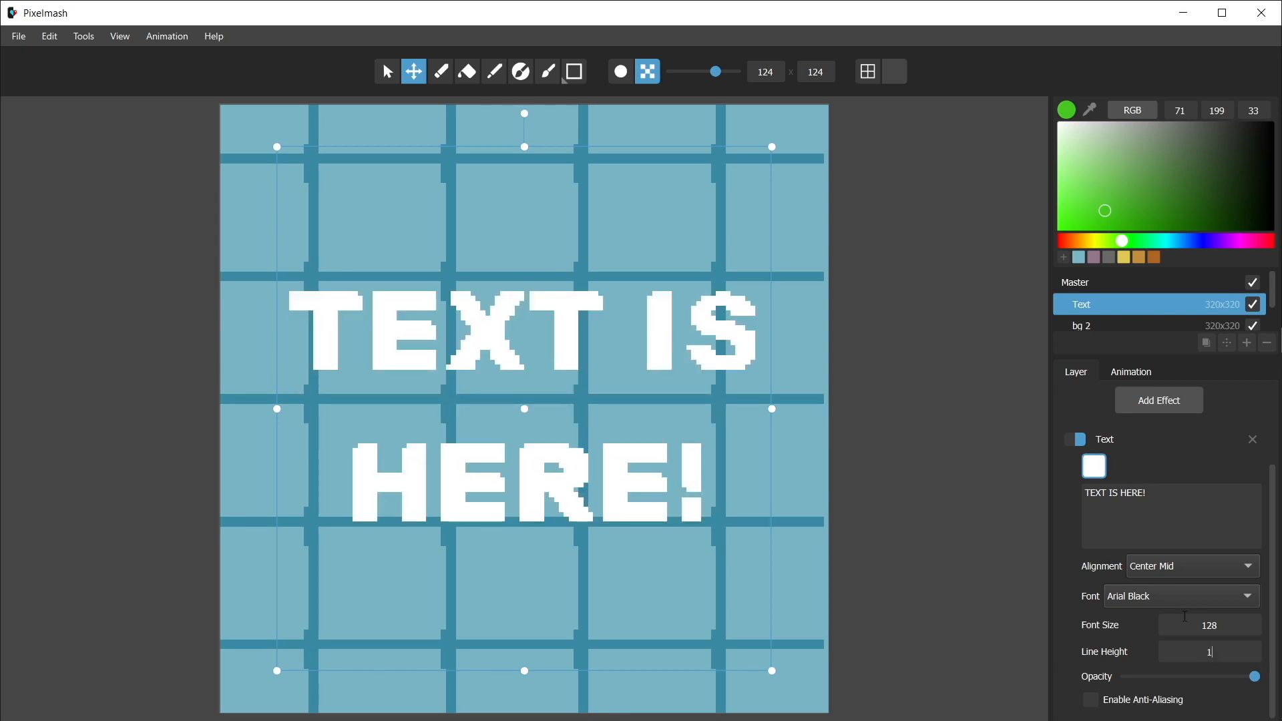
- Try a slightly lower text opacity and anti-aliasing, and restore both settings
mouse_move(1248, 678)
mouse_down()
mouse_move(1159, 685)
mouse_move(1239, 679)
mouse_up()
click(1095, 698)
drag(1242, 678, 1256, 677)
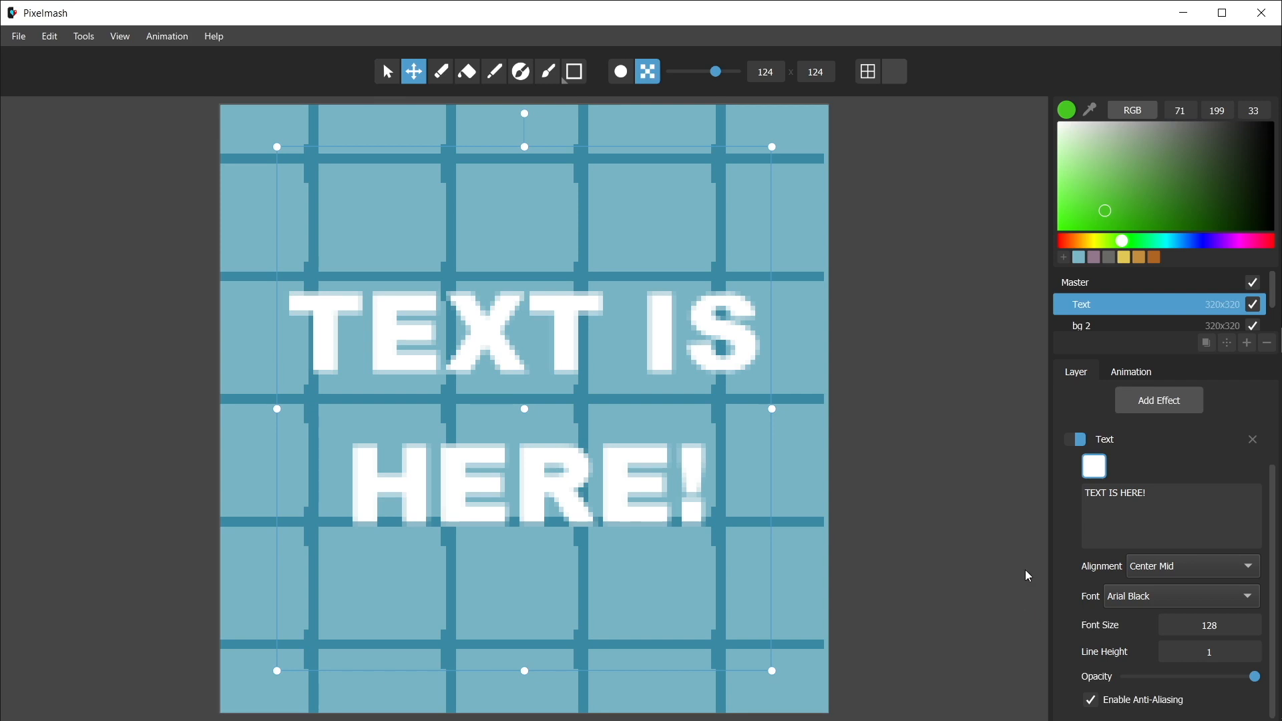
click(1092, 701)
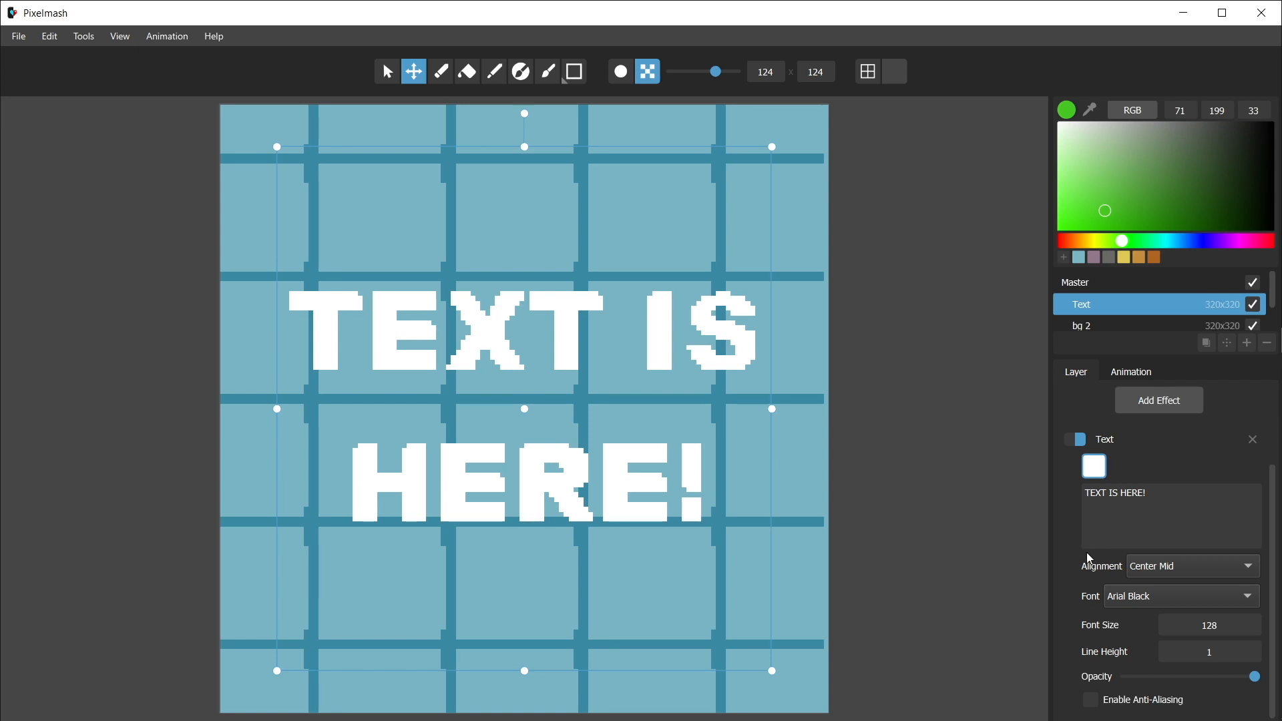
- Add an Auto Shade effect to the Text layer
scroll(1072, 552, up, 3)
scroll(1068, 547, down, 3)
scroll(1067, 548, up, 1)
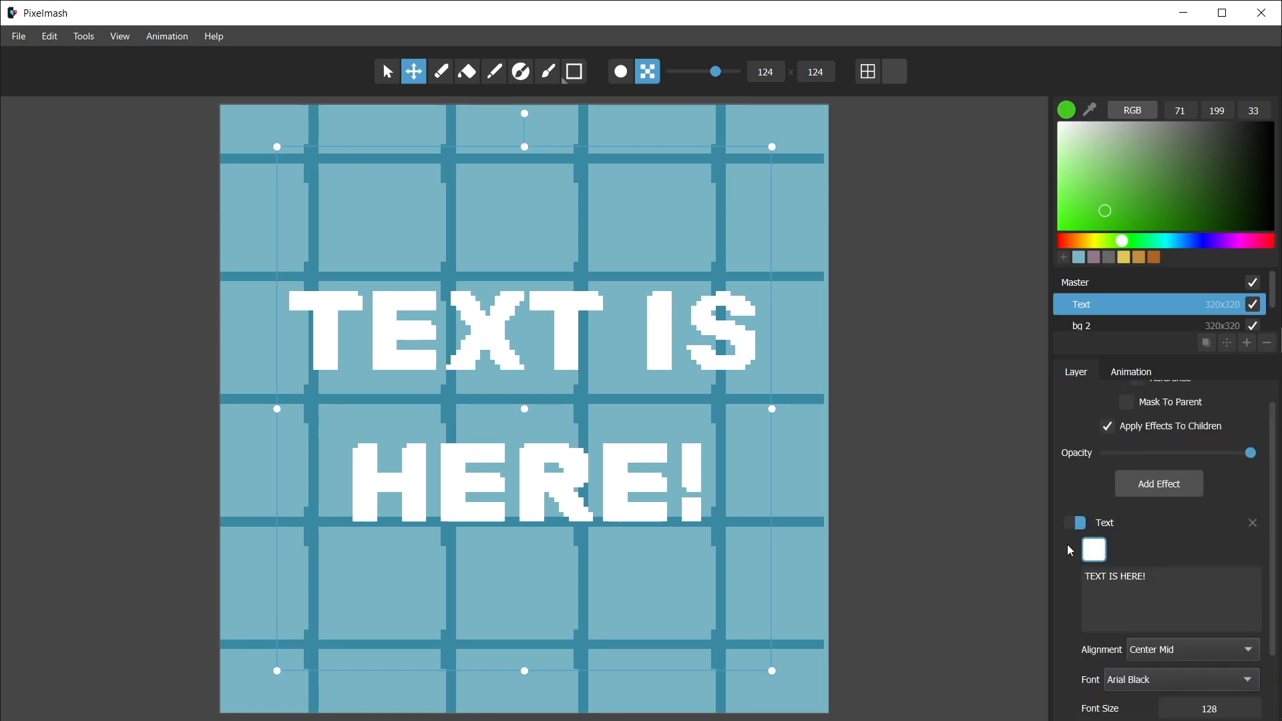
scroll(1069, 550, down, 1)
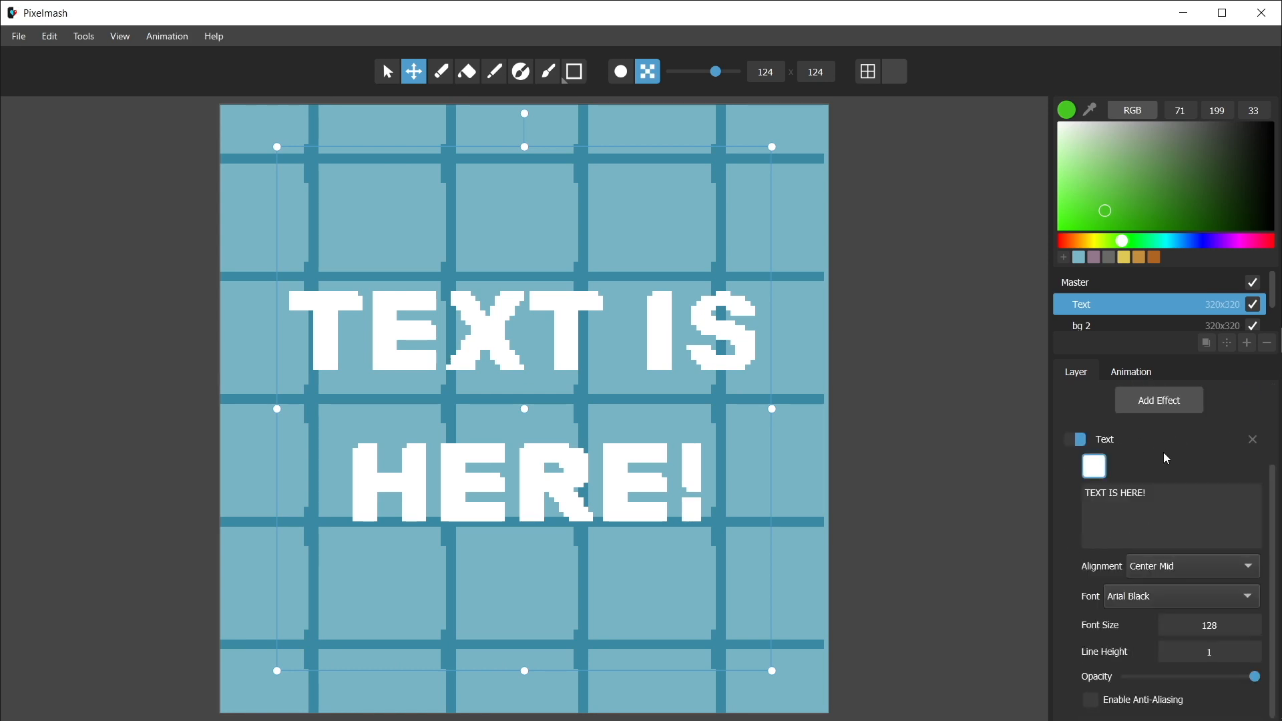
click(1153, 406)
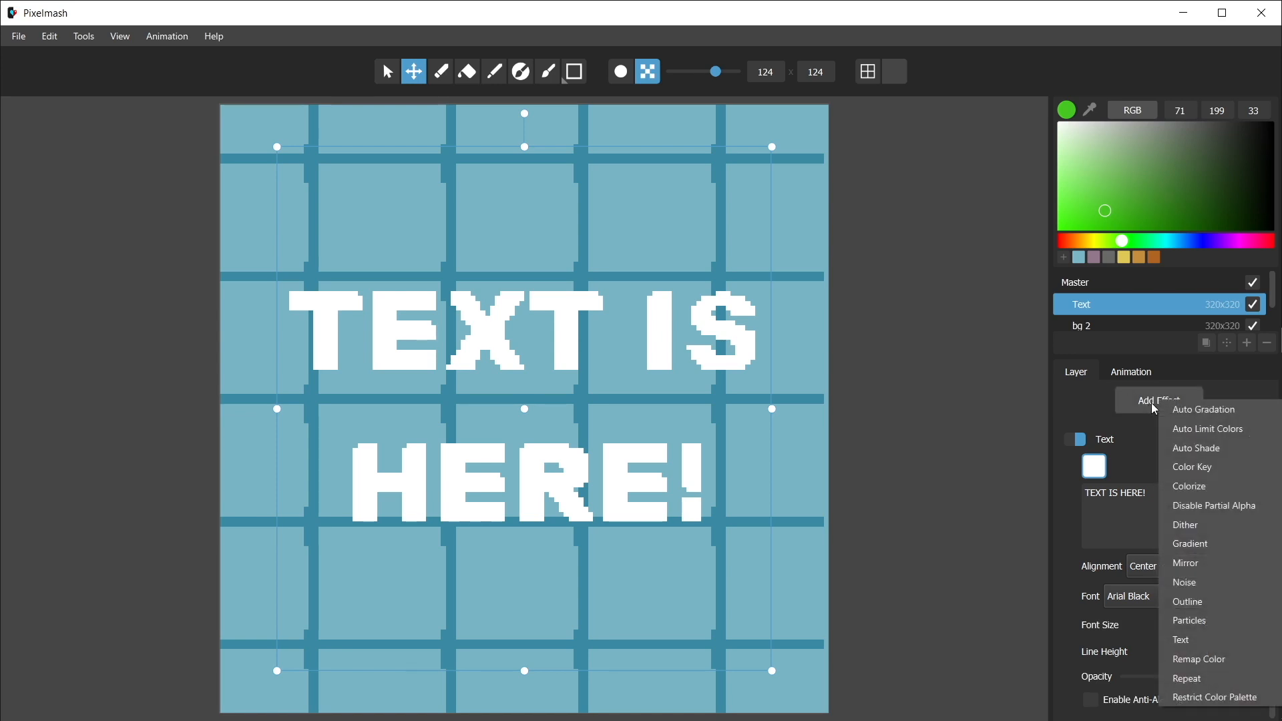
click(1194, 454)
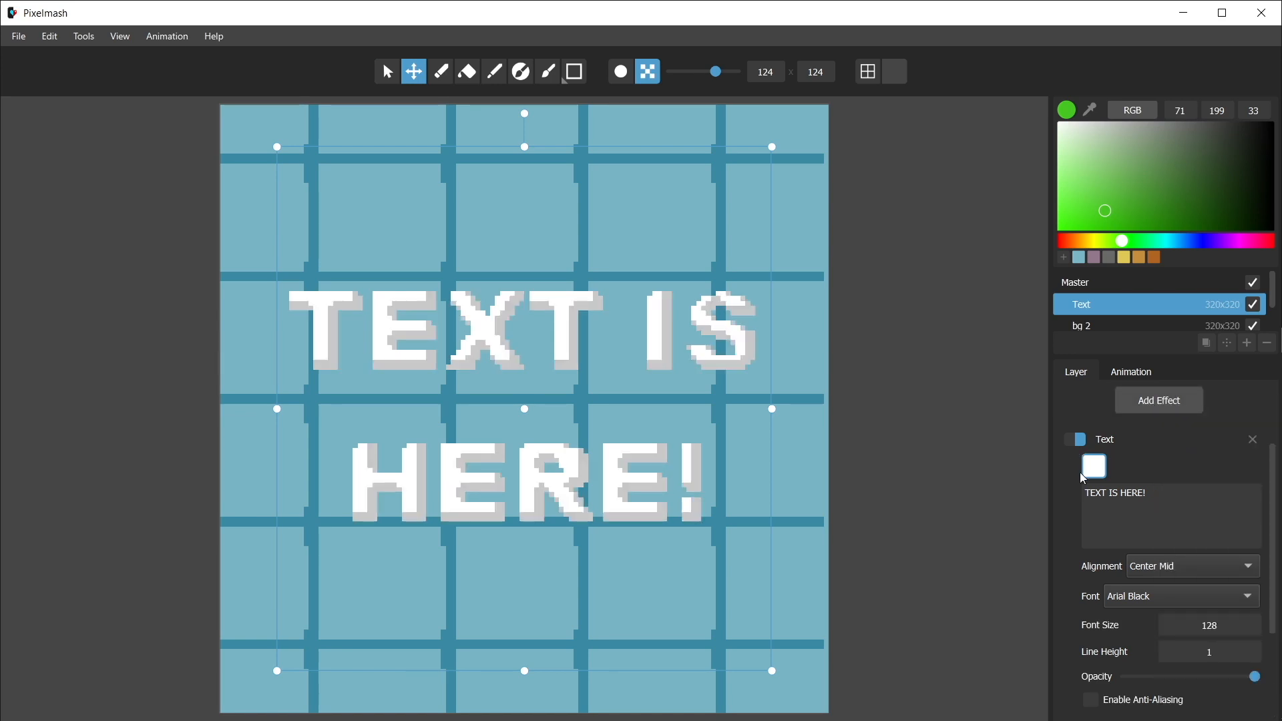
- Set the Auto Shade style to Directional and turn its angle so the light comes from above
scroll(1076, 474, down, 2)
mouse_move(1133, 679)
mouse_down()
mouse_move(1143, 696)
mouse_move(1139, 681)
mouse_move(1156, 687)
mouse_move(1127, 685)
mouse_move(1149, 696)
mouse_move(1141, 687)
mouse_up()
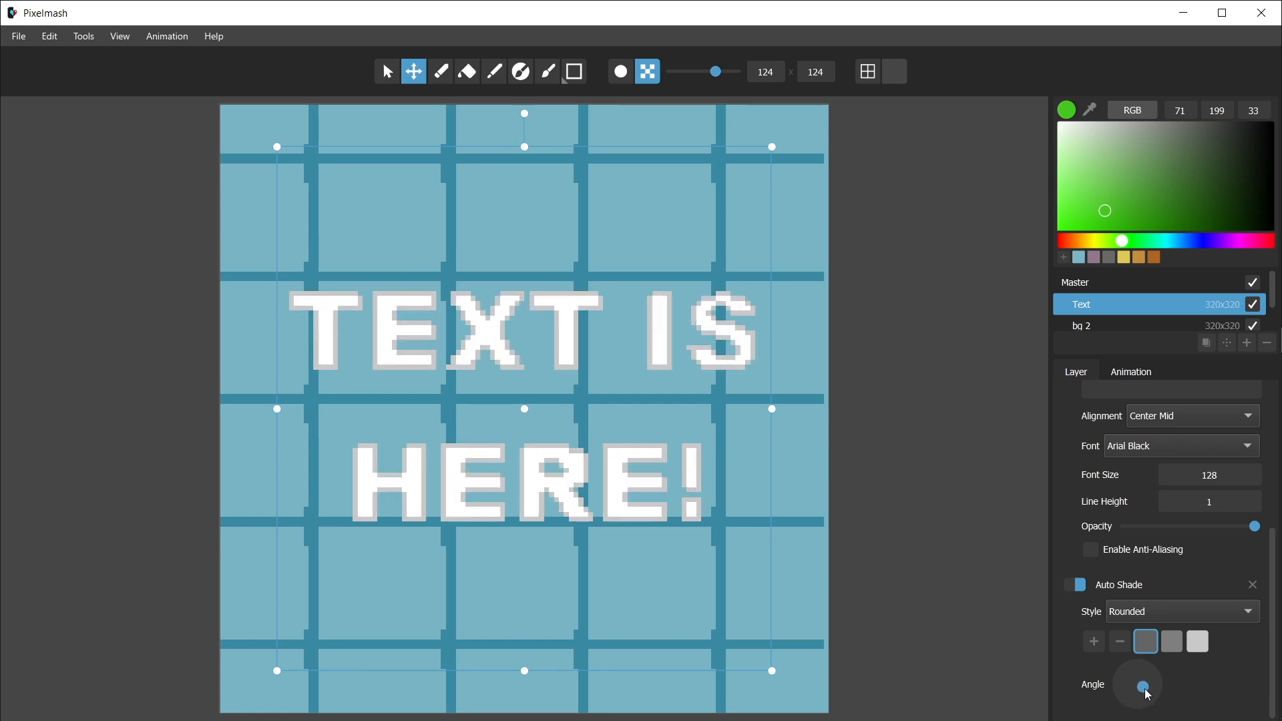
click(1153, 618)
click(1142, 627)
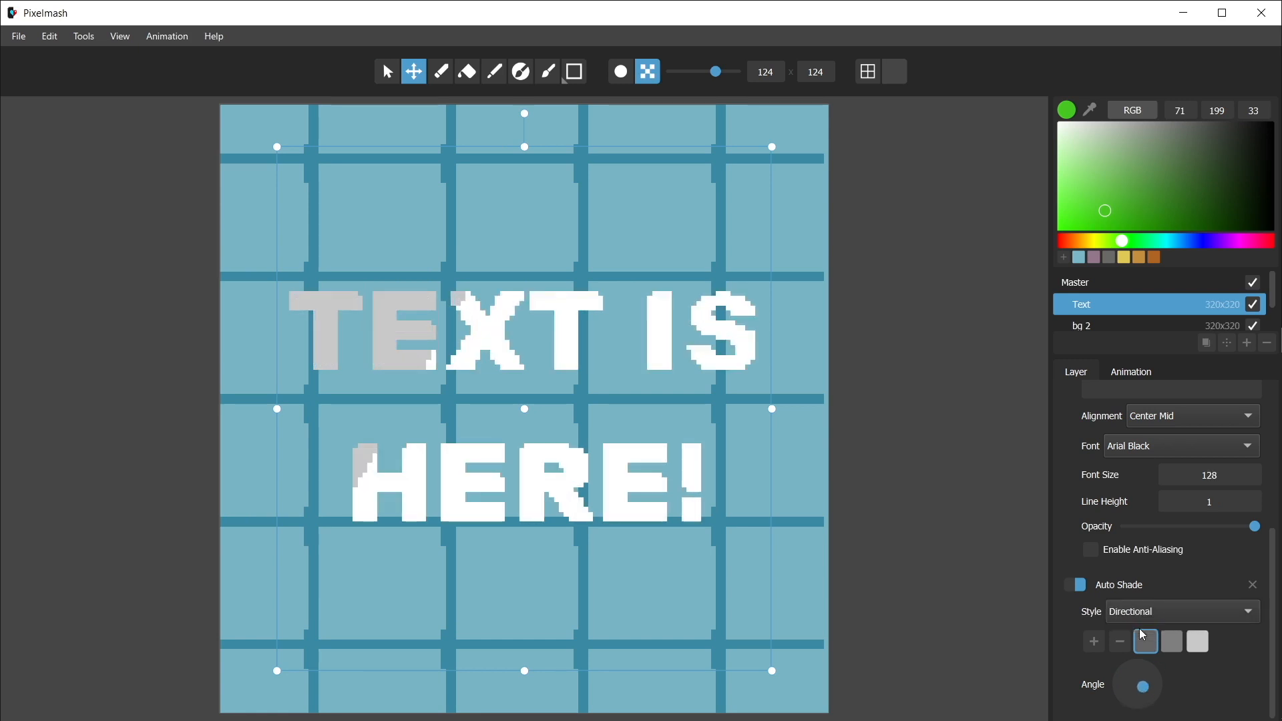
mouse_move(1149, 679)
mouse_down()
mouse_move(1137, 692)
mouse_move(1150, 675)
mouse_move(1139, 644)
mouse_up()
- Change the text color to a light pinkish red, RGB 250, 150, 150
scroll(1068, 505, up, 4)
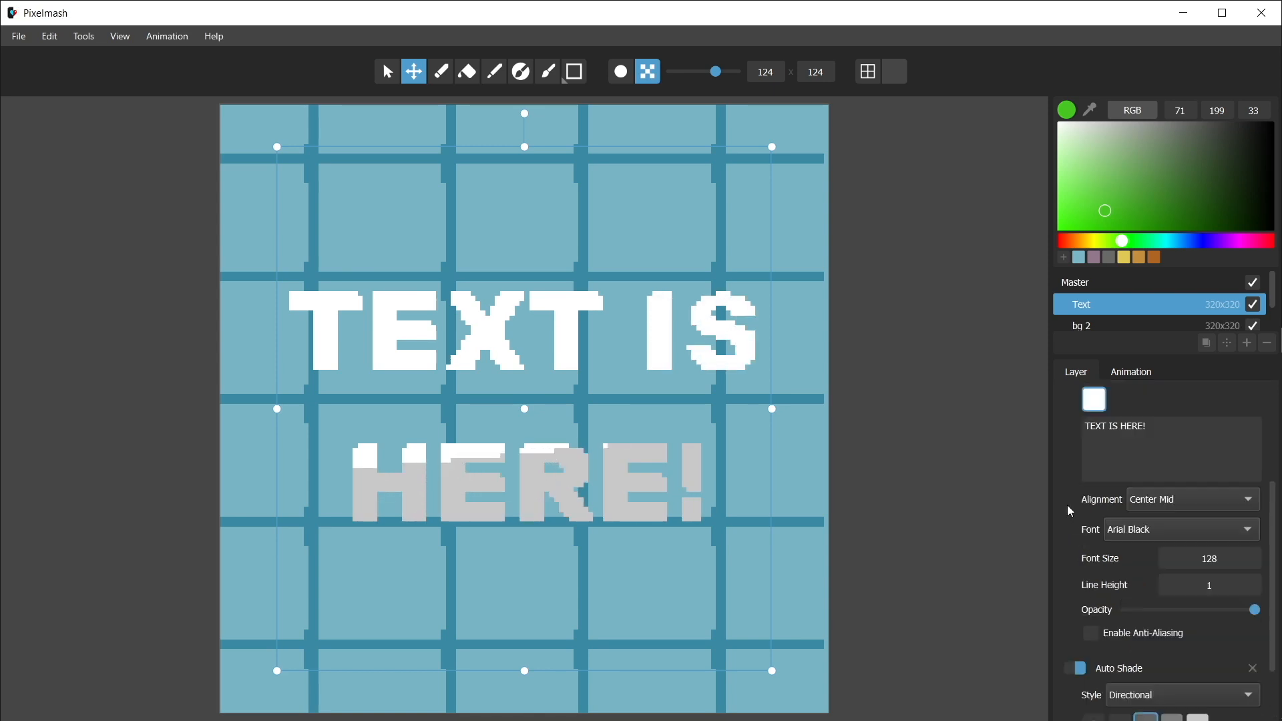
scroll(1071, 496, down, 3)
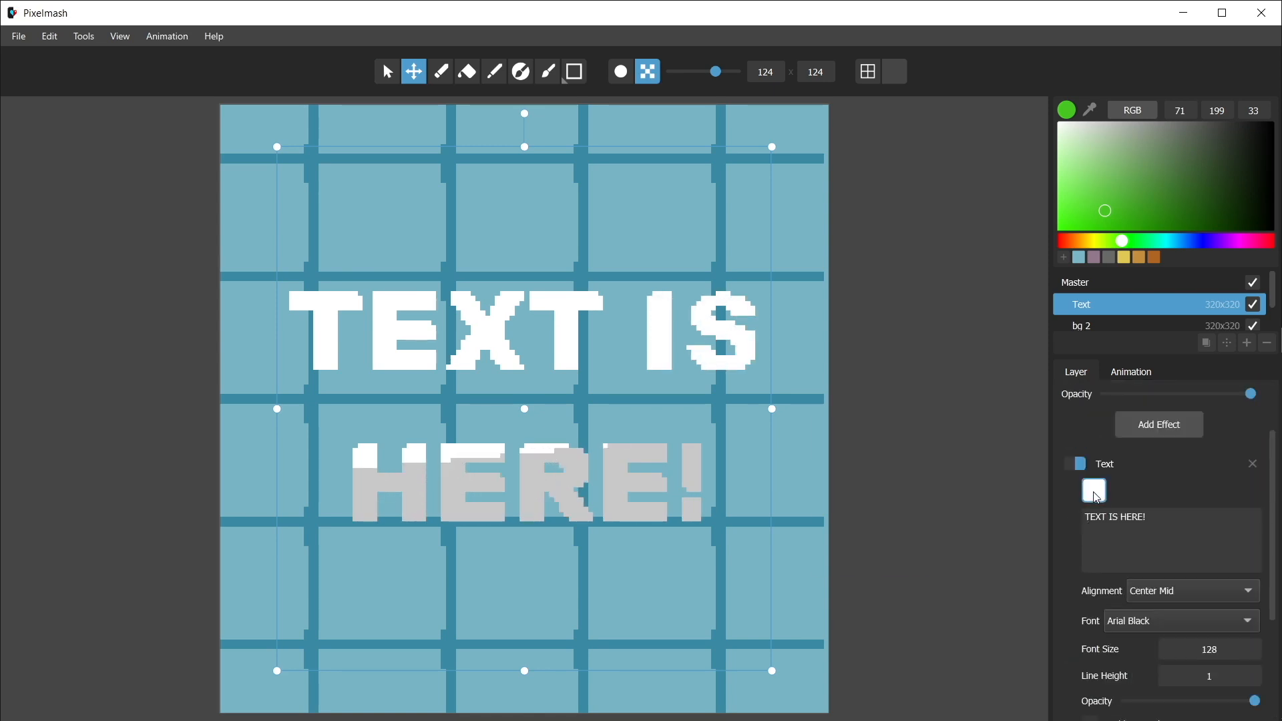
click(1094, 491)
drag(821, 439, 824, 475)
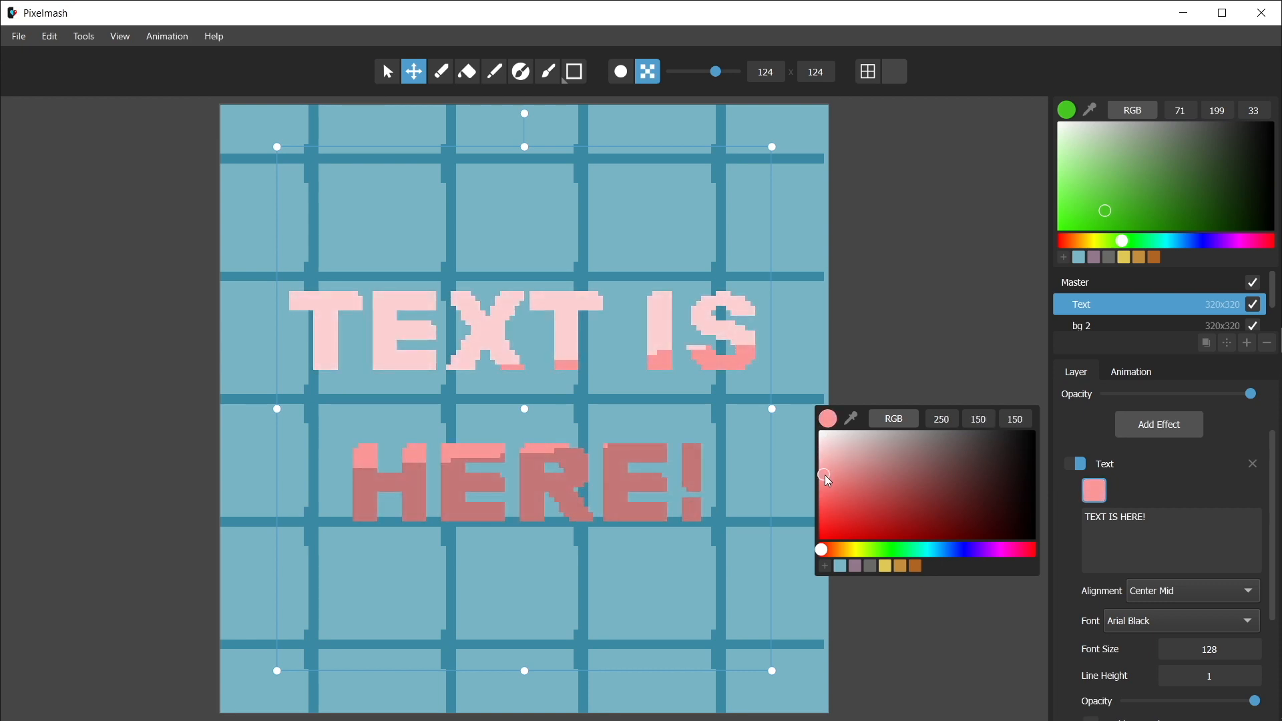
click(1068, 590)
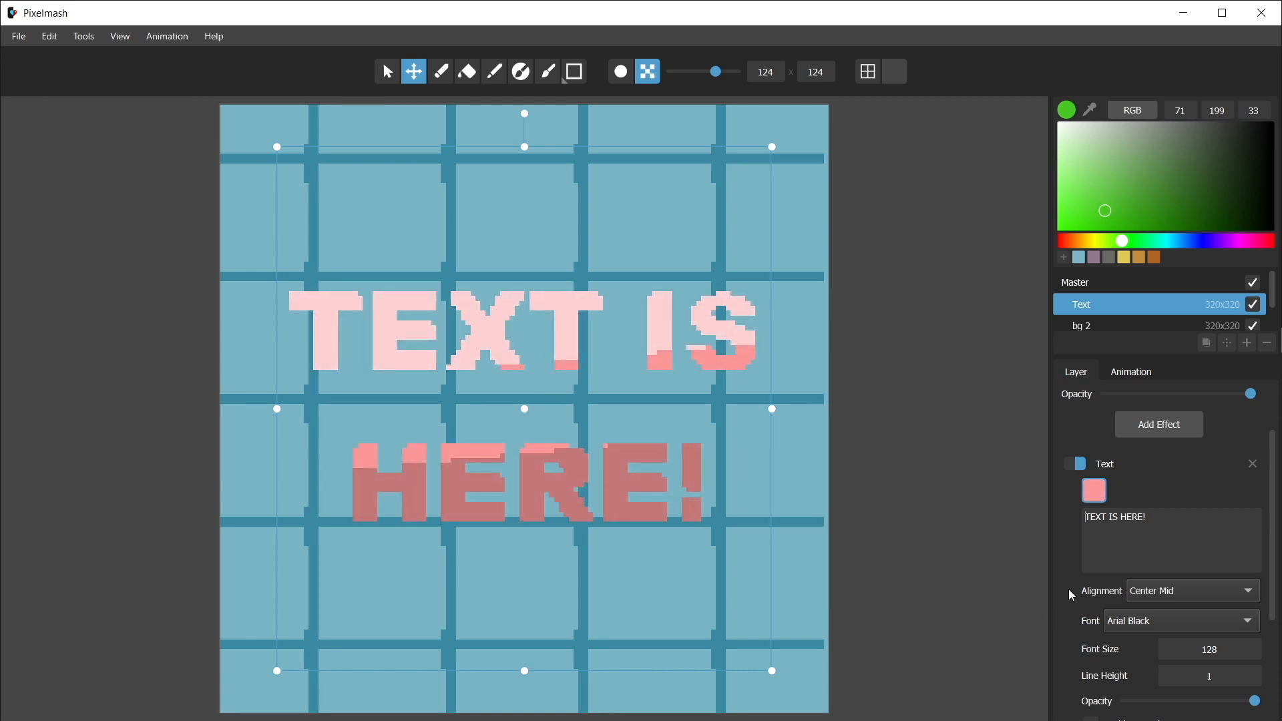
- Fine-tune the Auto Shade angle so that it points straight up
scroll(1071, 598, down, 3)
drag(1135, 665, 1139, 664)
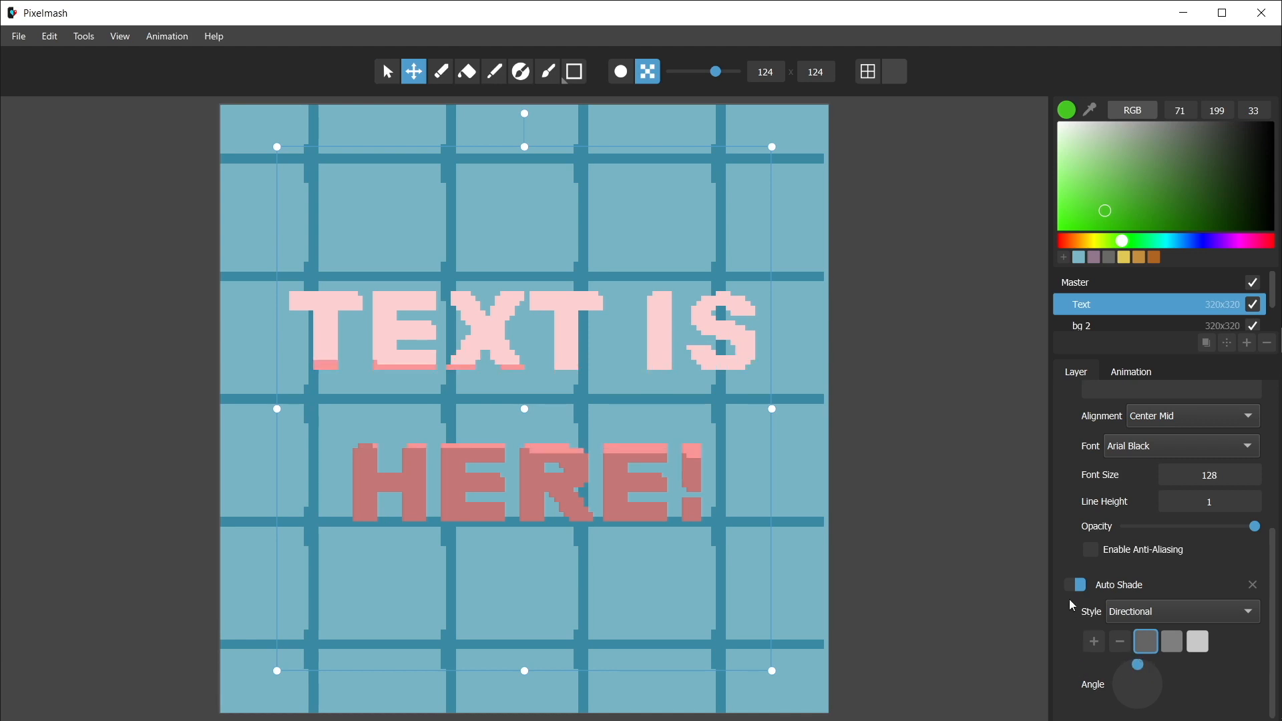
- Add an Outline effect to the Text layer
scroll(1079, 527, up, 3)
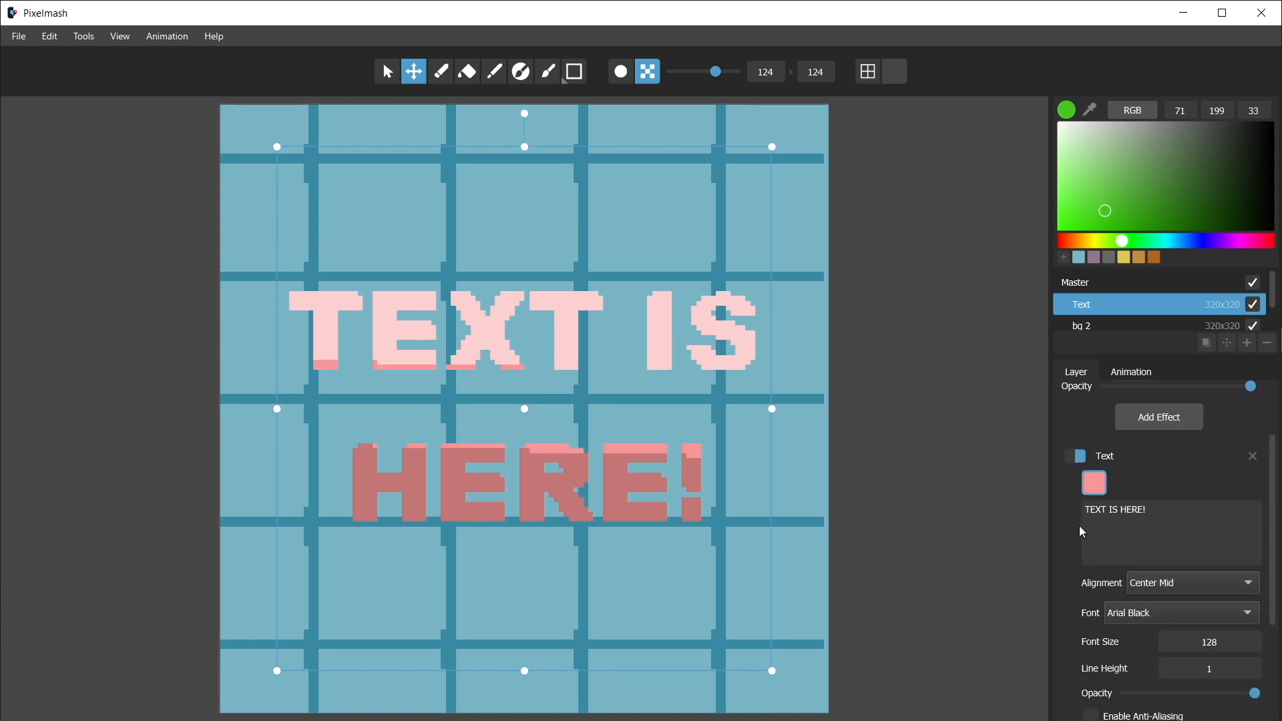
scroll(1080, 527, up, 2)
click(1169, 502)
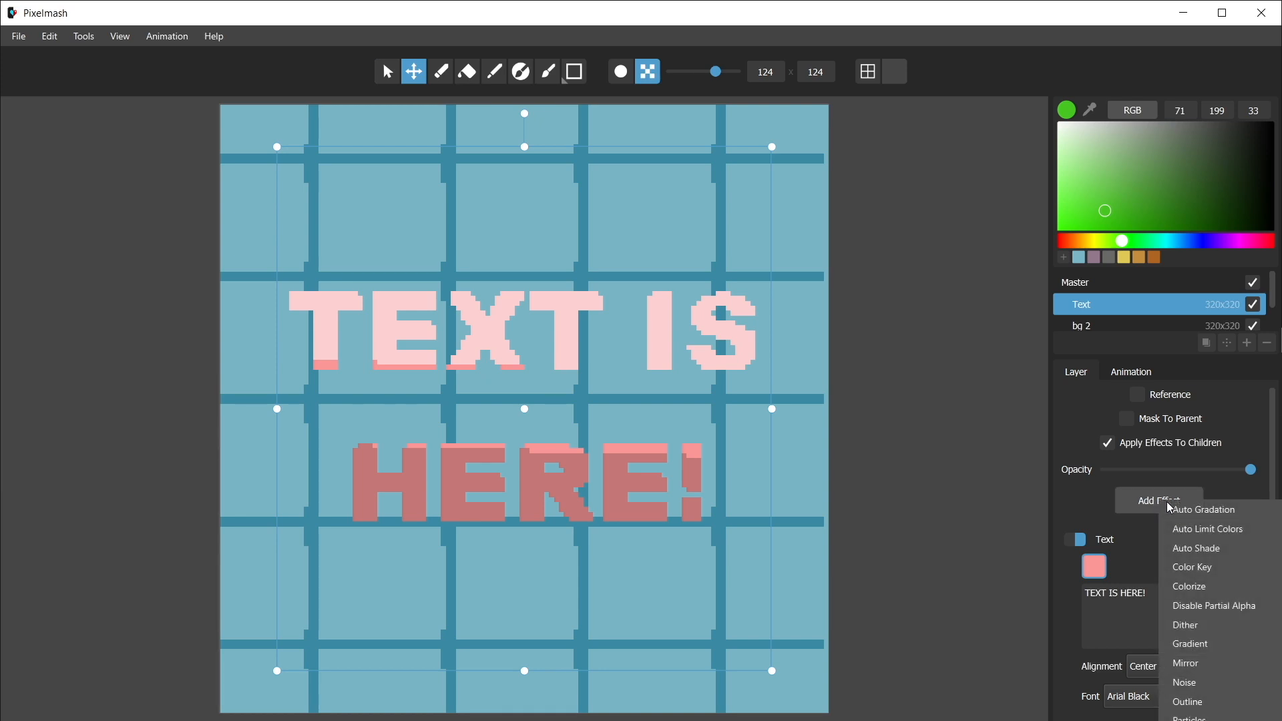
click(1200, 699)
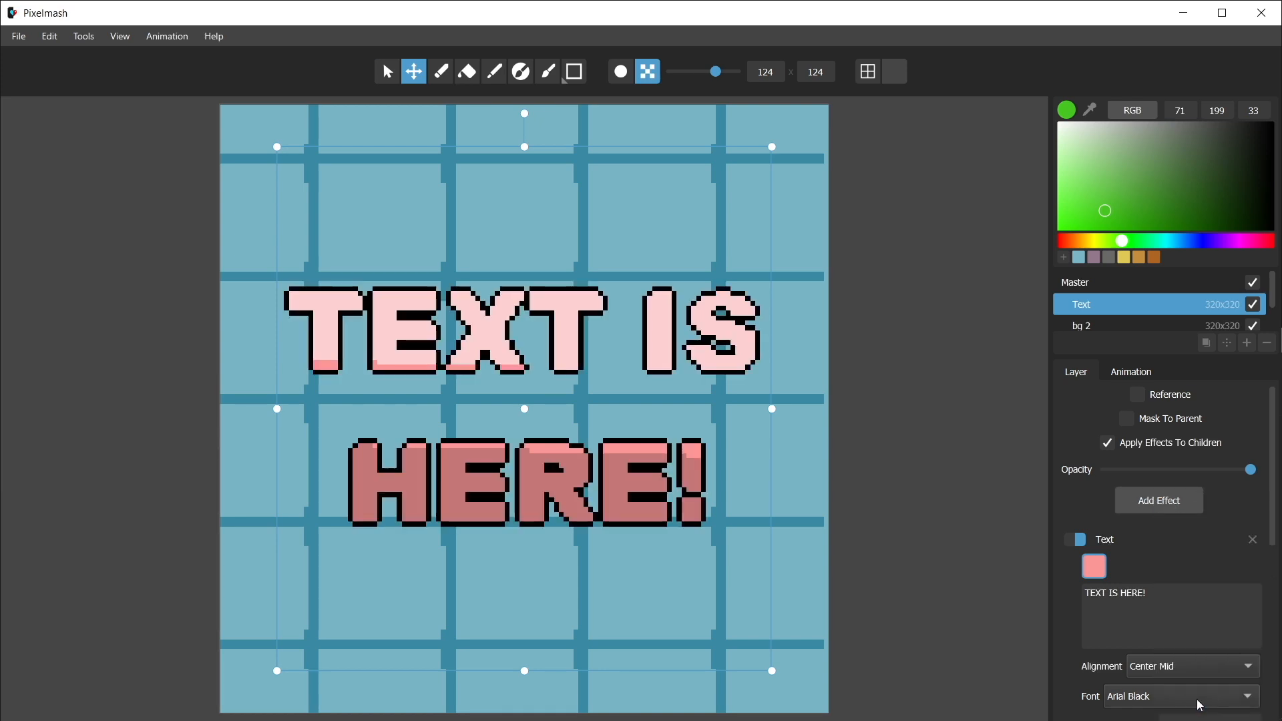
scroll(1145, 576, down, 5)
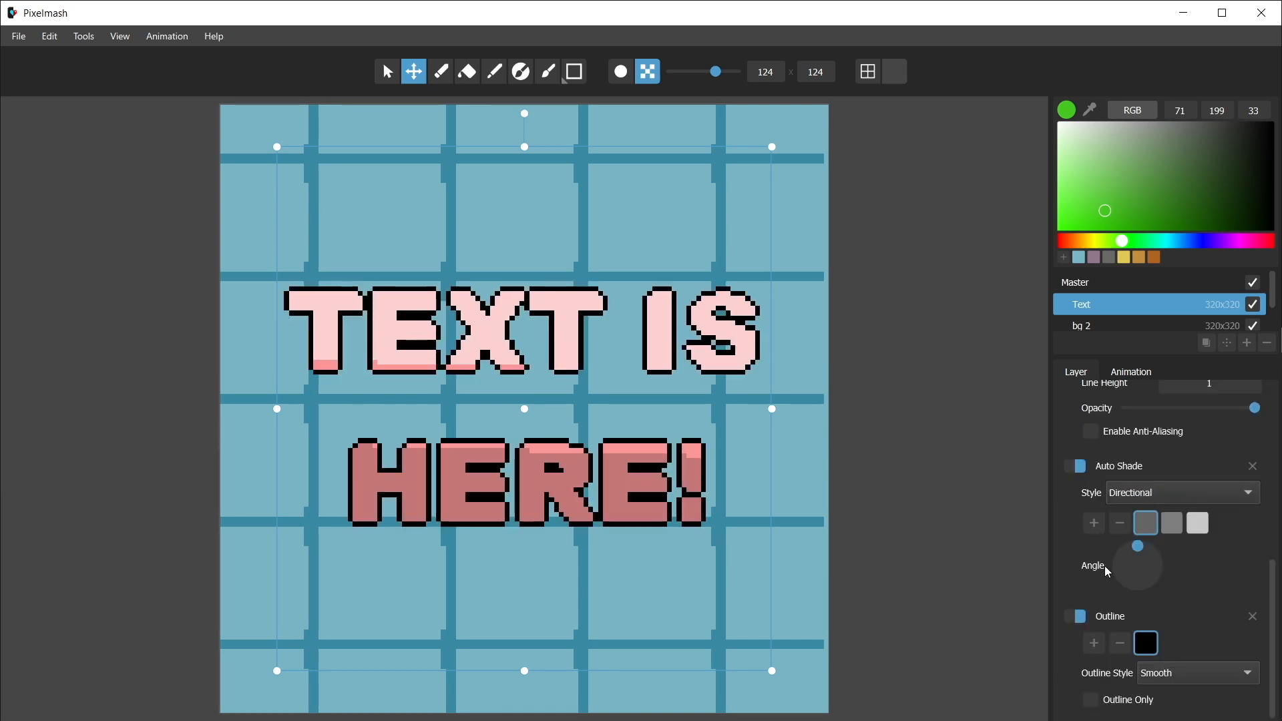
- Set the outline style to Full and add a second black outline color to thicken the outline
click(1159, 676)
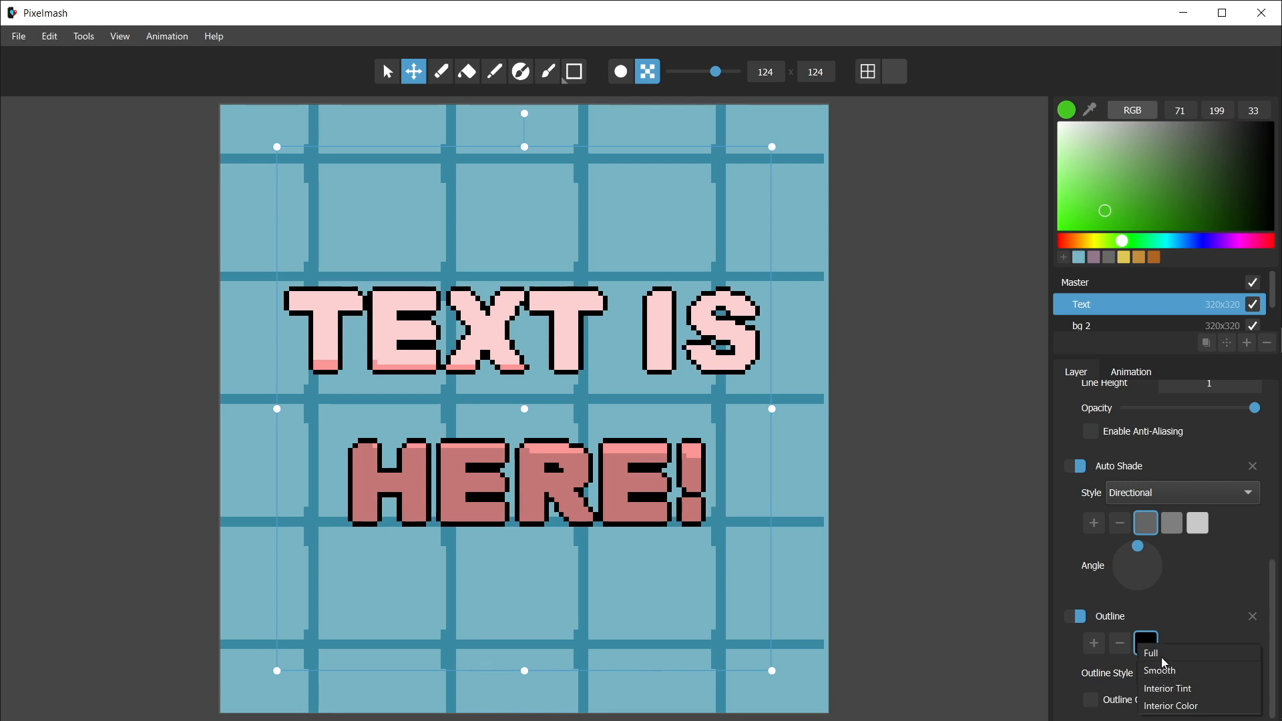
click(1165, 656)
click(1095, 646)
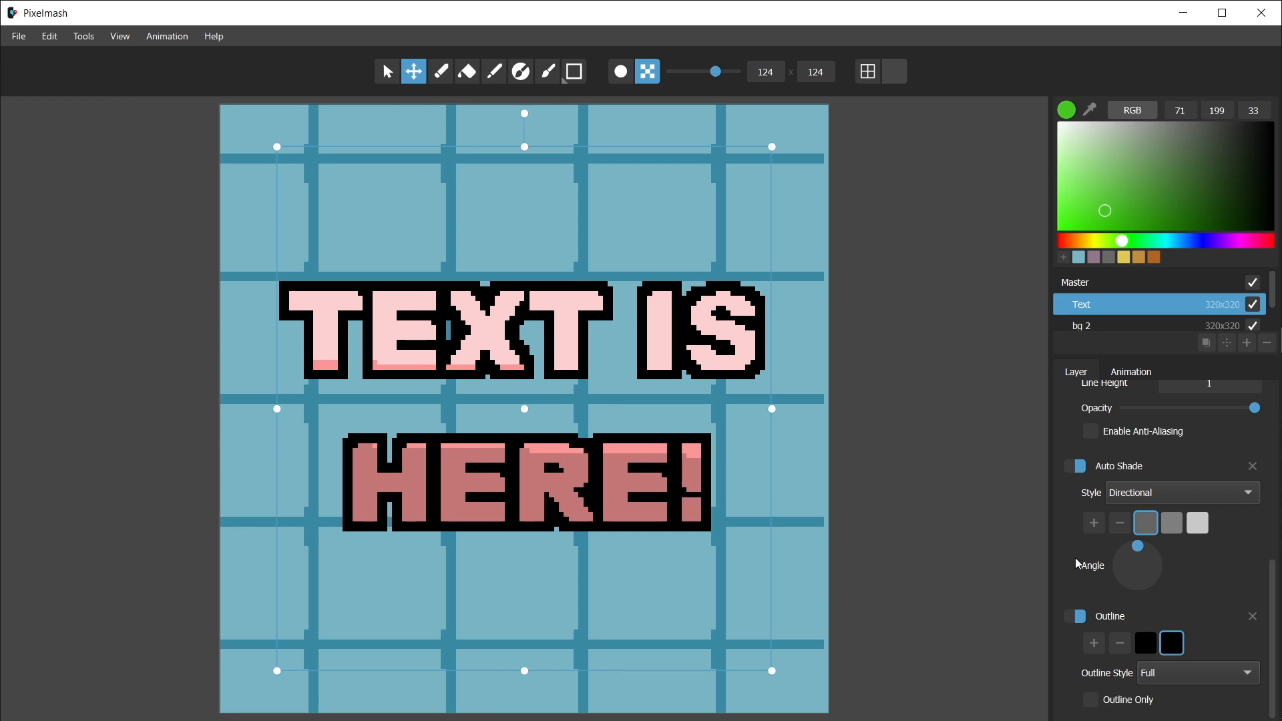
scroll(1075, 565, up, 1)
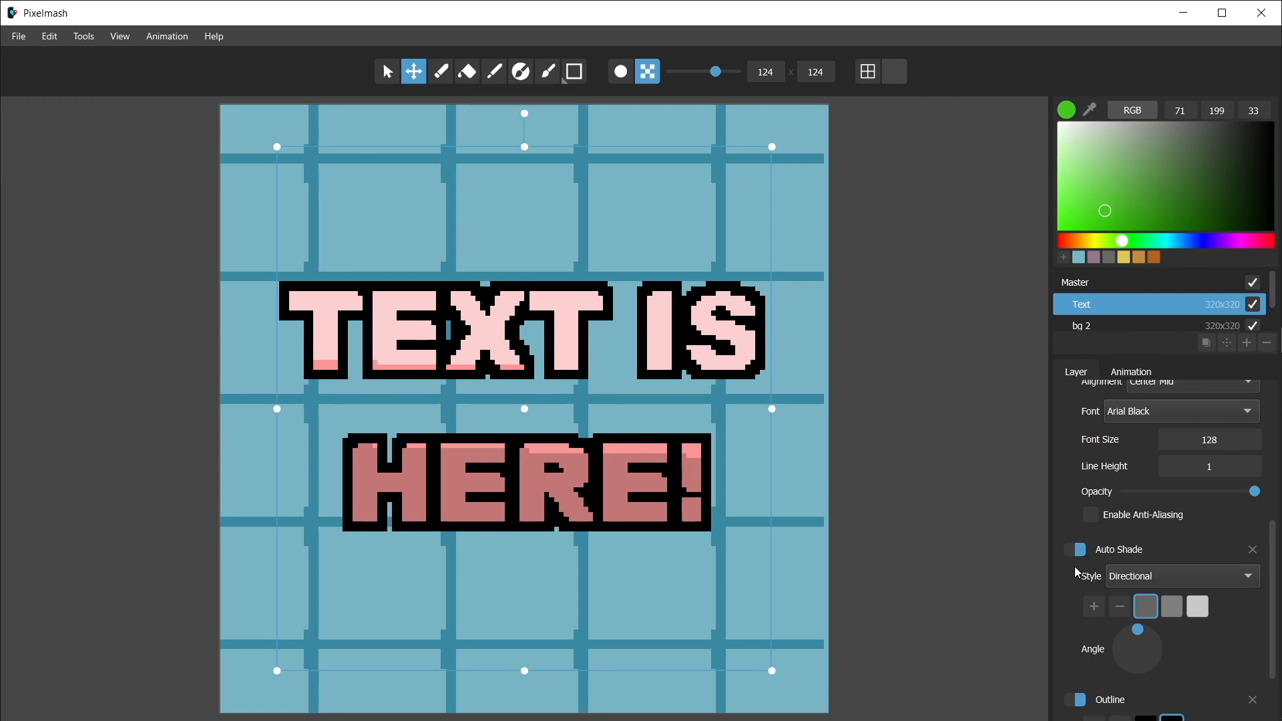
scroll(1059, 558, down, 2)
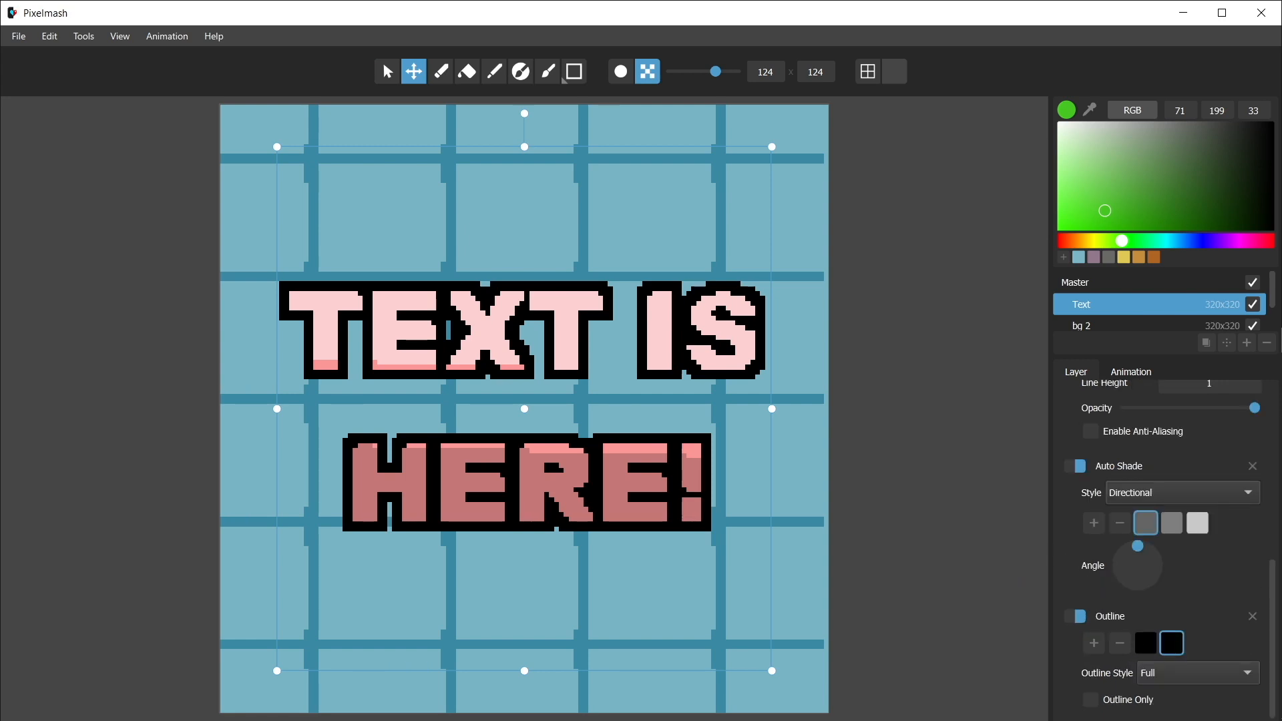
- Switch to the BALI artwork and play its animation in a preview window
drag(868, 719, 900, 543)
click(665, 395)
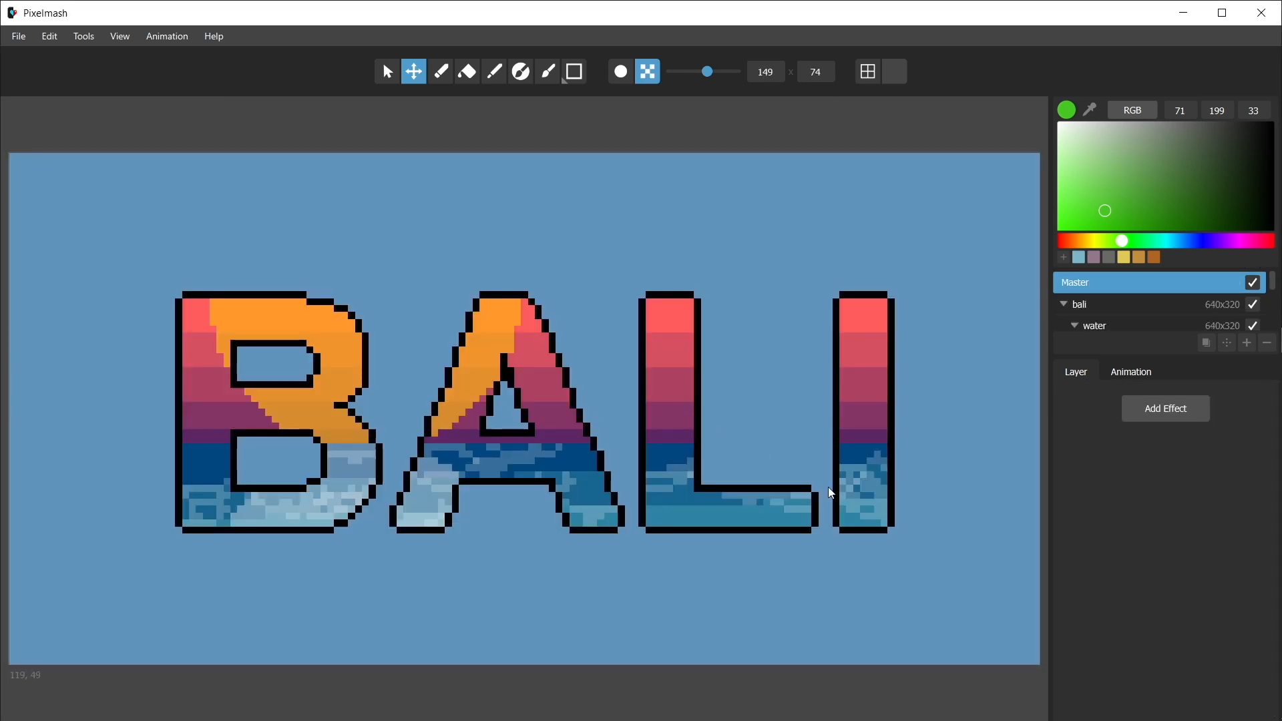
click(1135, 372)
click(1143, 415)
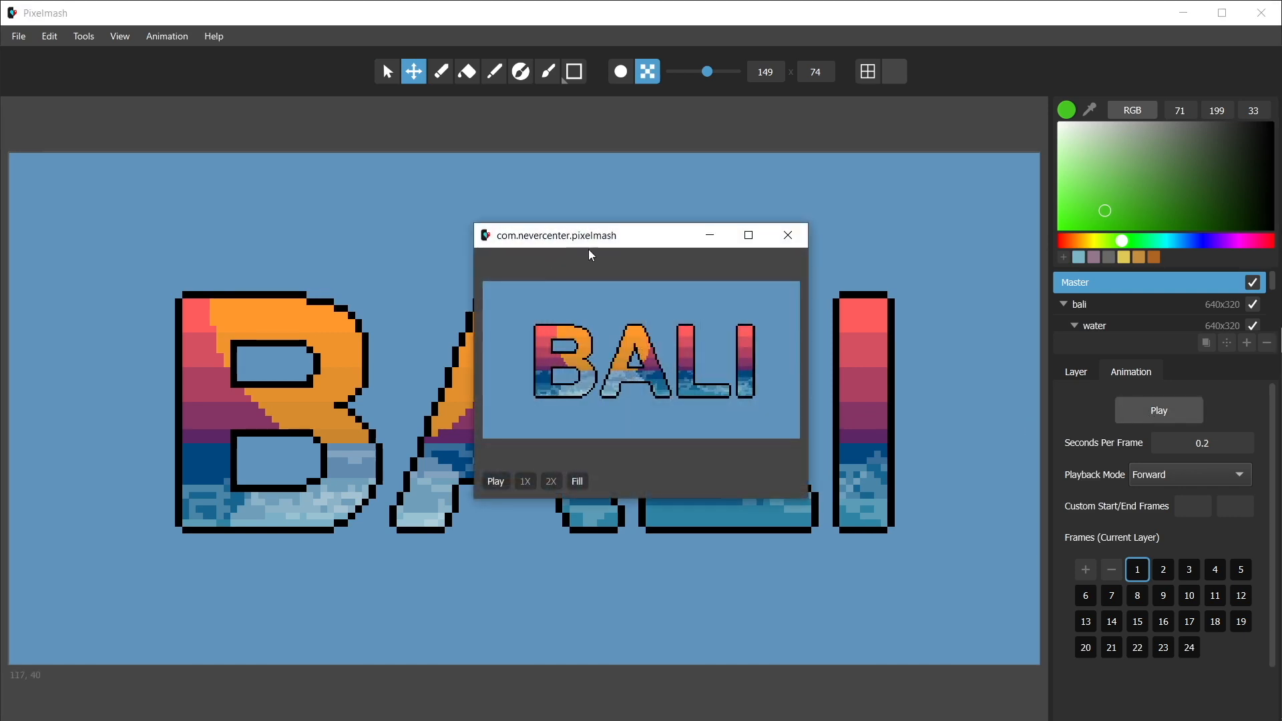
- Move the animation preview window to the canvas's upper-left area and enlarge it to cover most of the canvas
drag(590, 244, 225, 125)
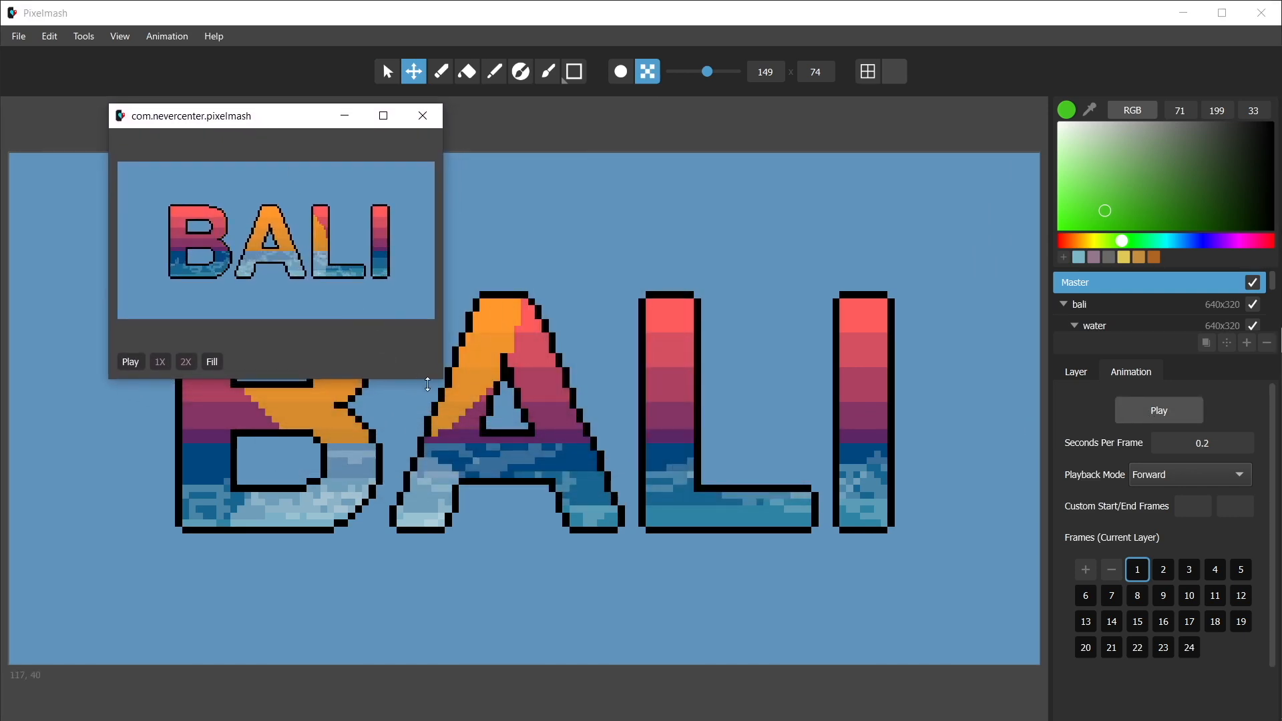
drag(422, 383, 987, 675)
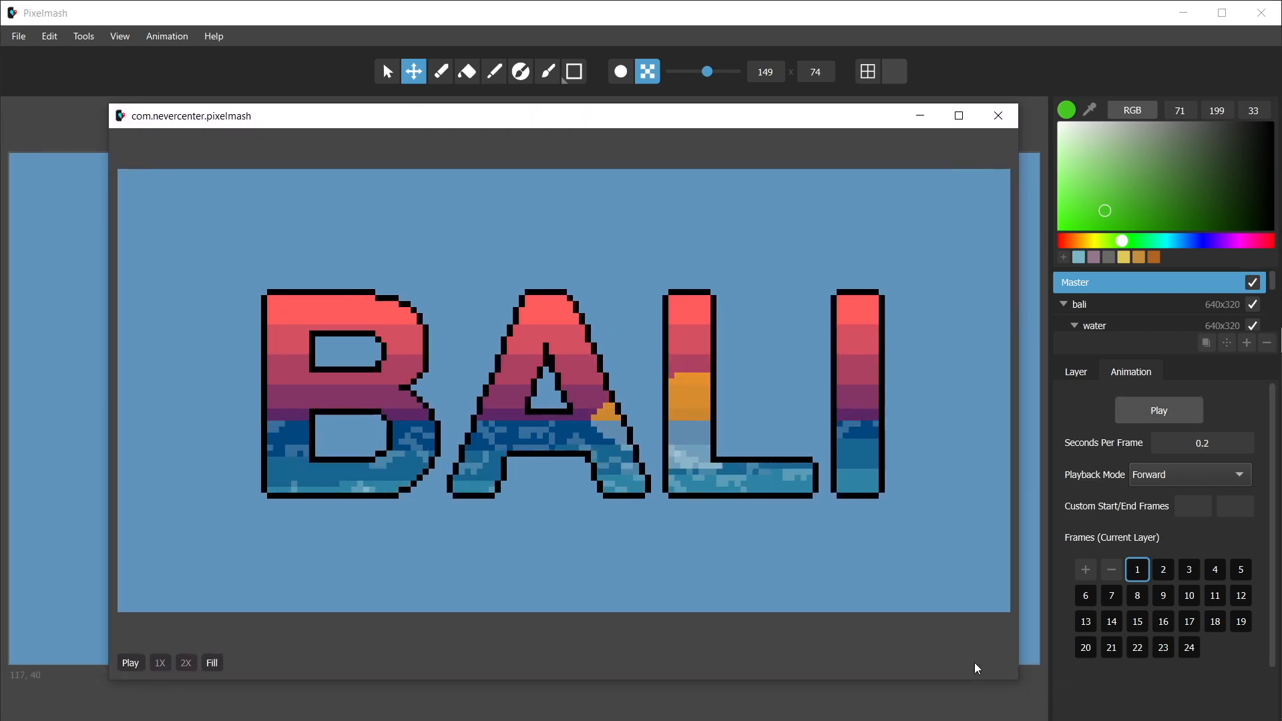